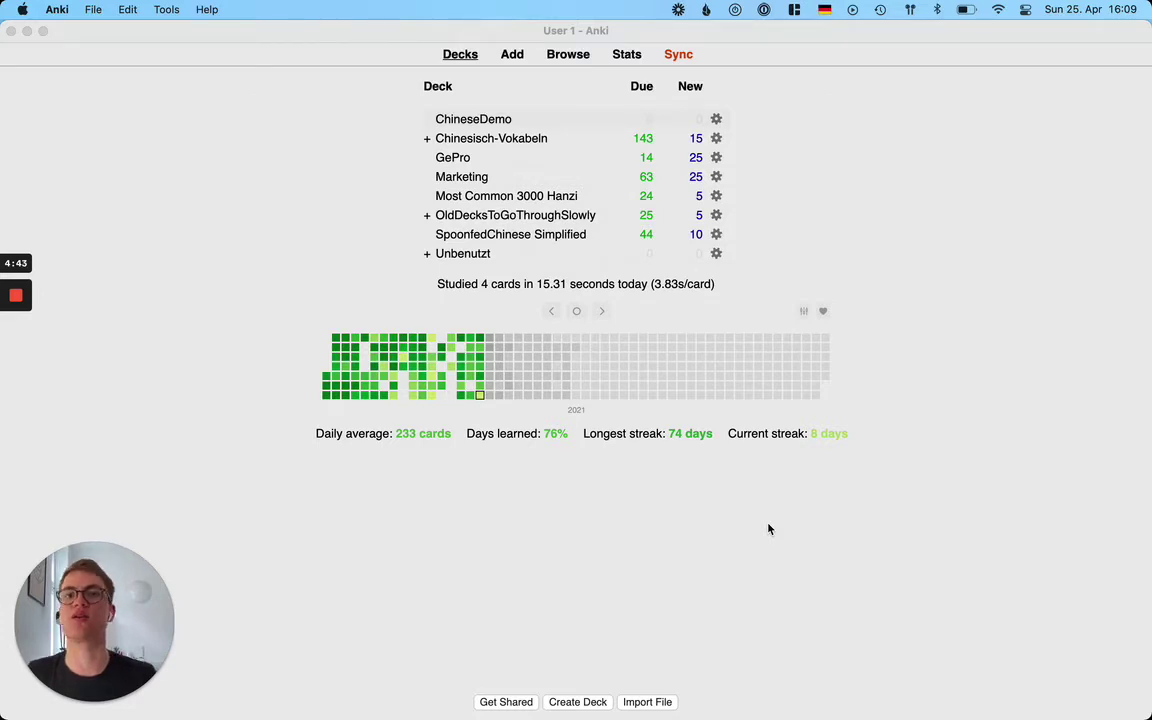
Open the ChineseDemo deck from the deck list
{"action": "left_click", "coordinate": [460, 121]}
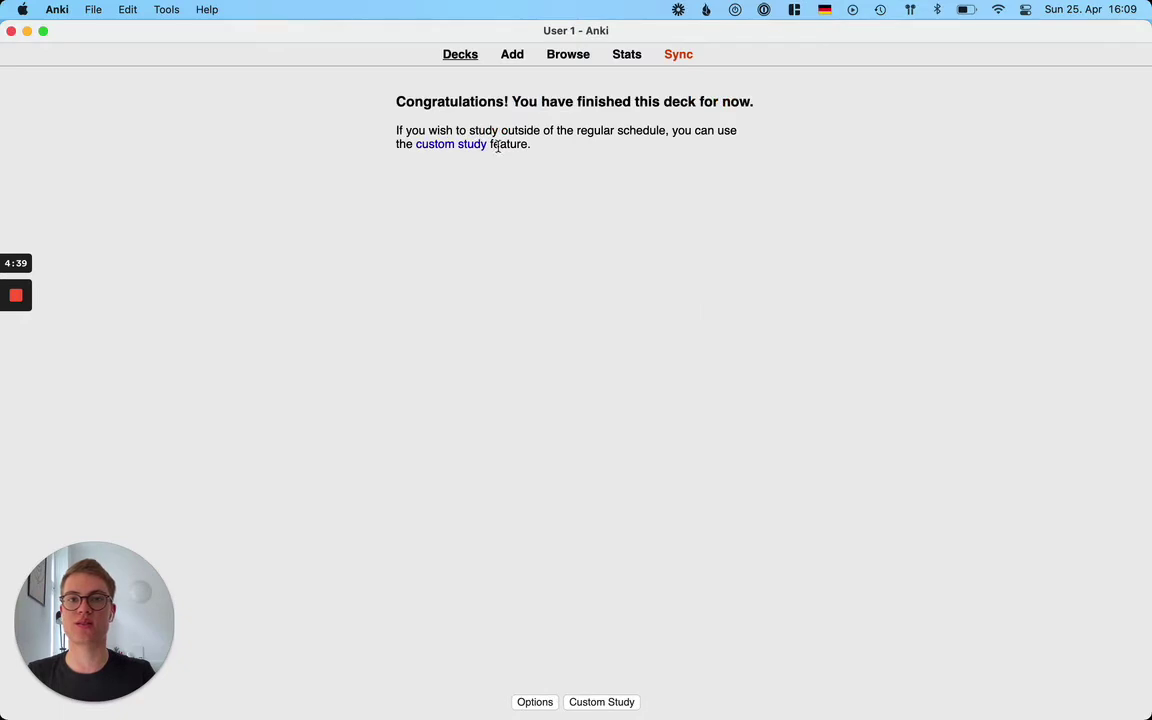
From a new Add window, open the note type manager and begin adding a note type
{"action": "left_click", "coordinate": [511, 56]}
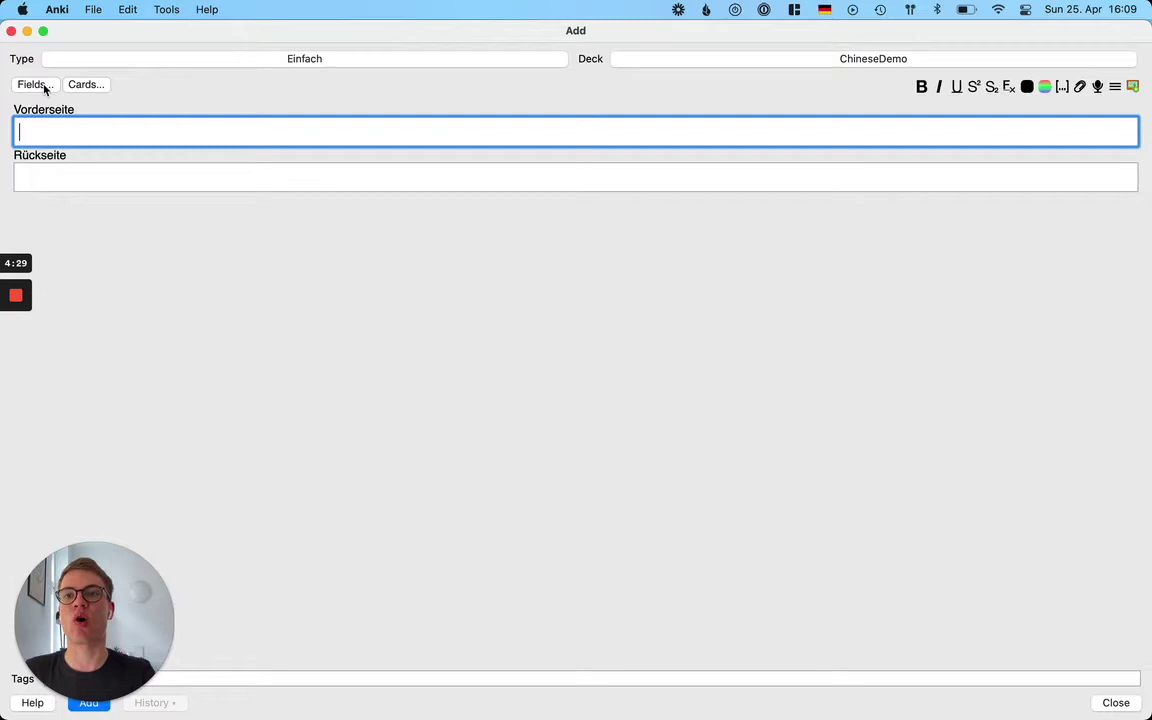
{"action": "left_click", "coordinate": [269, 65]}
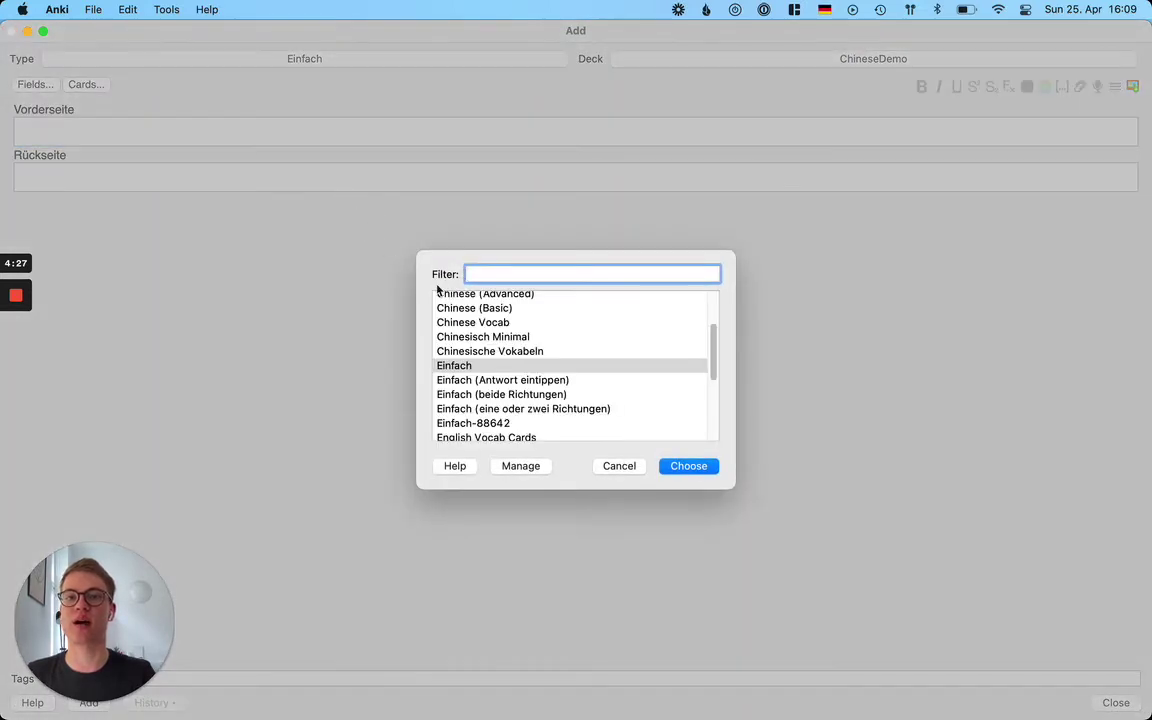
{"action": "scroll", "coordinate": [520, 400], "scroll_direction": "down", "scroll_amount": 5}
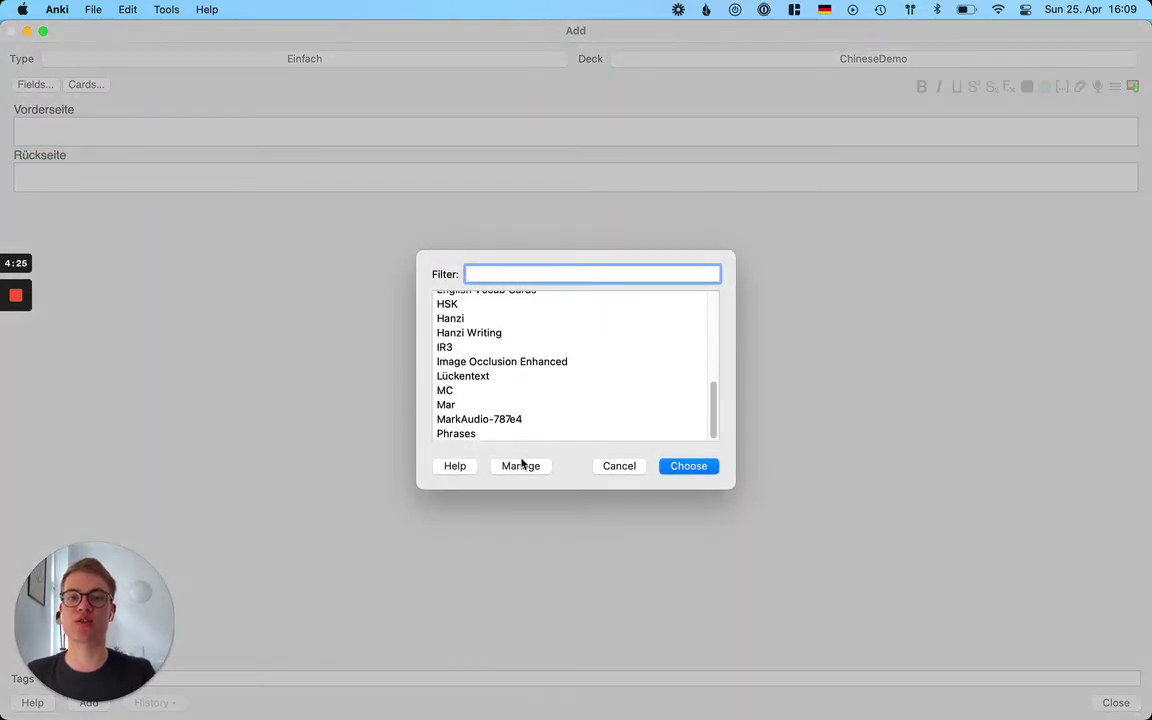
{"action": "left_click", "coordinate": [521, 465]}
{"action": "scroll", "coordinate": [221, 313], "scroll_direction": "down", "scroll_amount": 3}
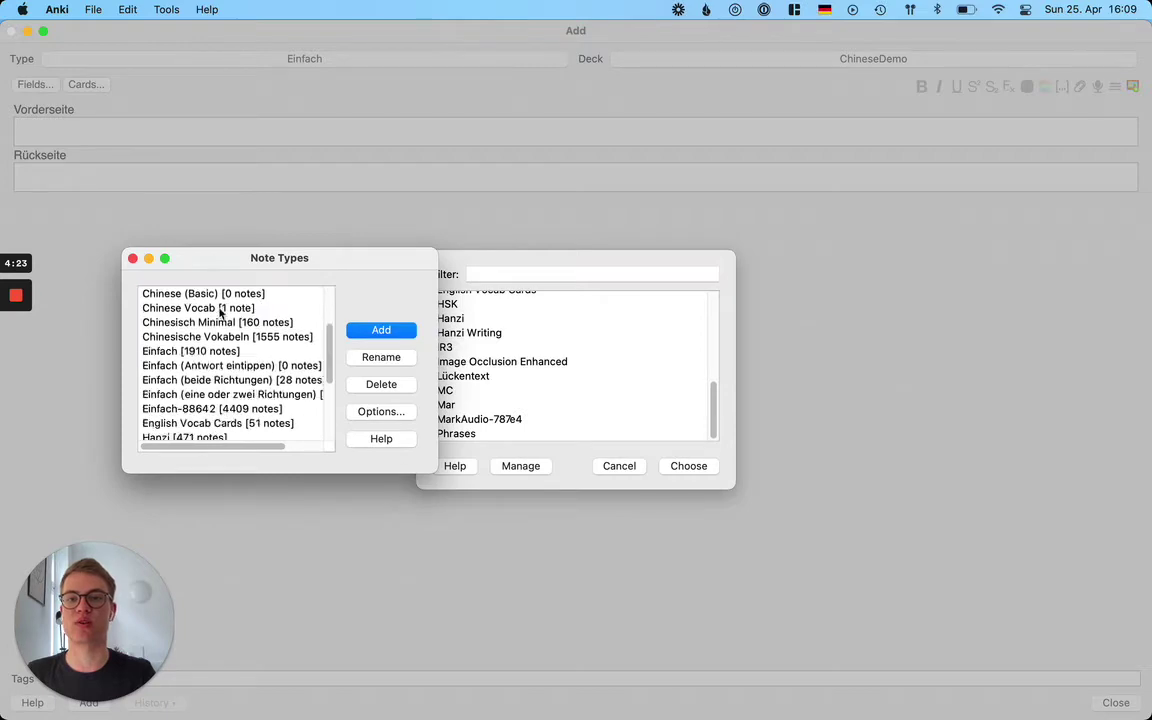
{"action": "scroll", "coordinate": [221, 313], "scroll_direction": "up", "scroll_amount": 3}
{"action": "scroll", "coordinate": [221, 313], "scroll_direction": "down", "scroll_amount": 3}
{"action": "scroll", "coordinate": [222, 315], "scroll_direction": "up", "scroll_amount": 3}
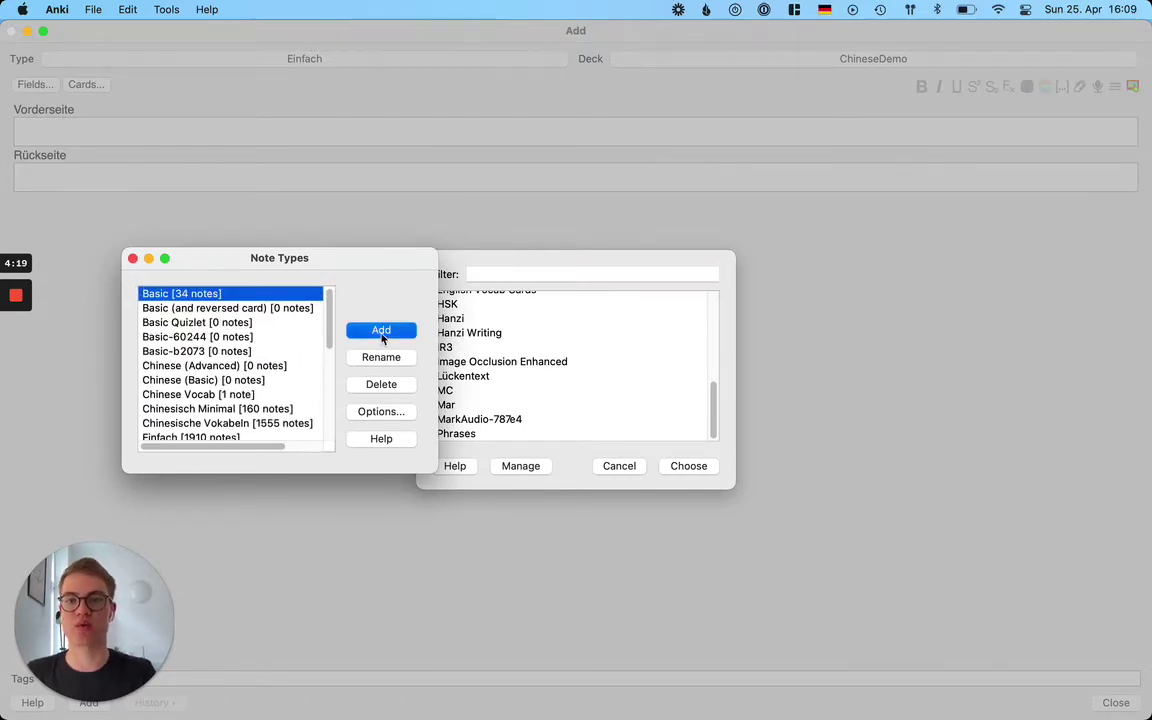
{"action": "left_click", "coordinate": [381, 331]}
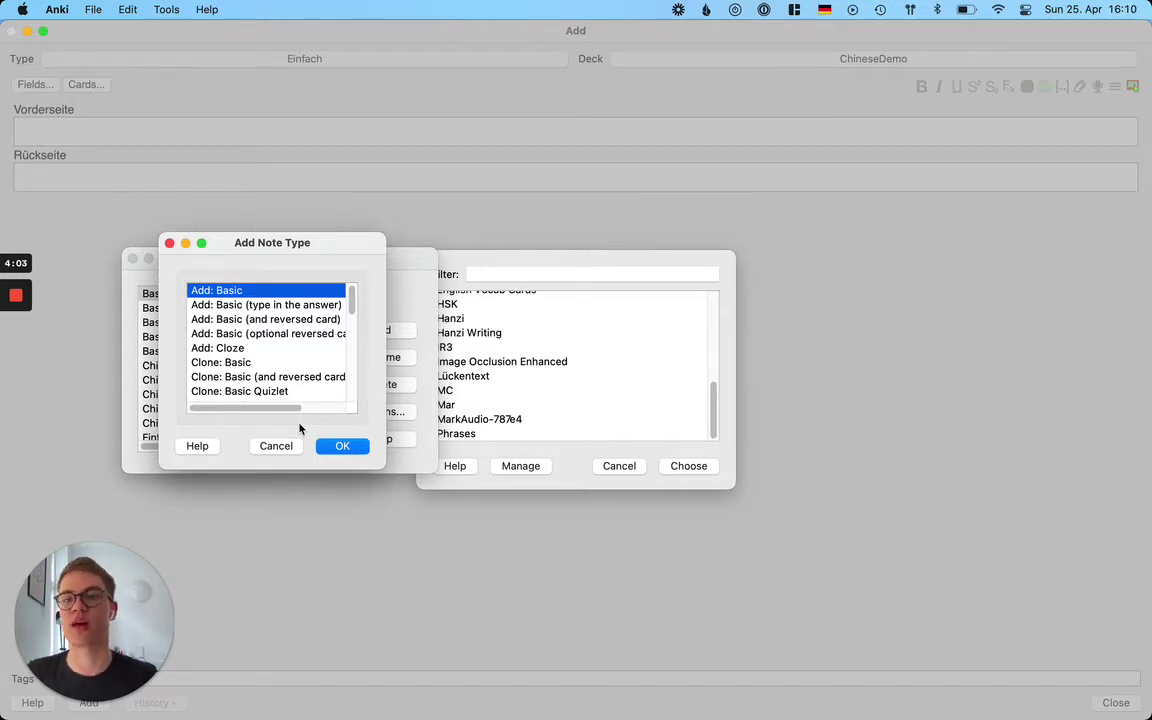
Create a new note type named MinimalVocab based on Basic
{"action": "left_click", "coordinate": [342, 447]}
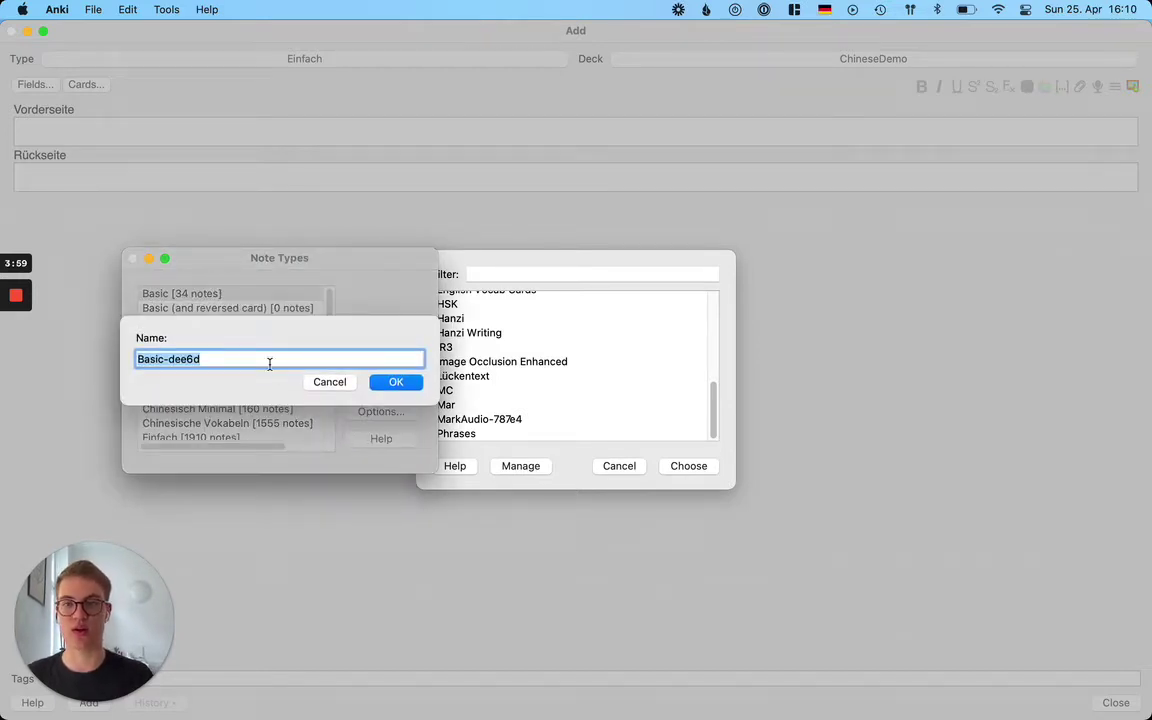
{"action": "type", "text": "Minimal"}
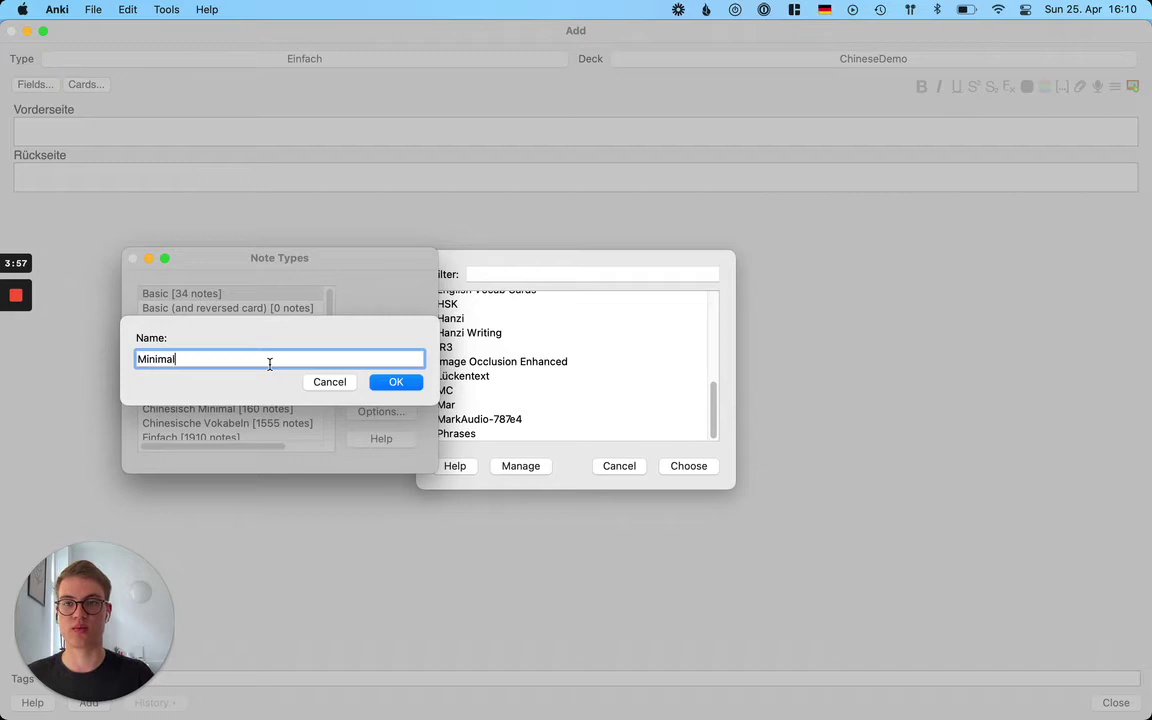
{"action": "type", "text": "Vocab"}
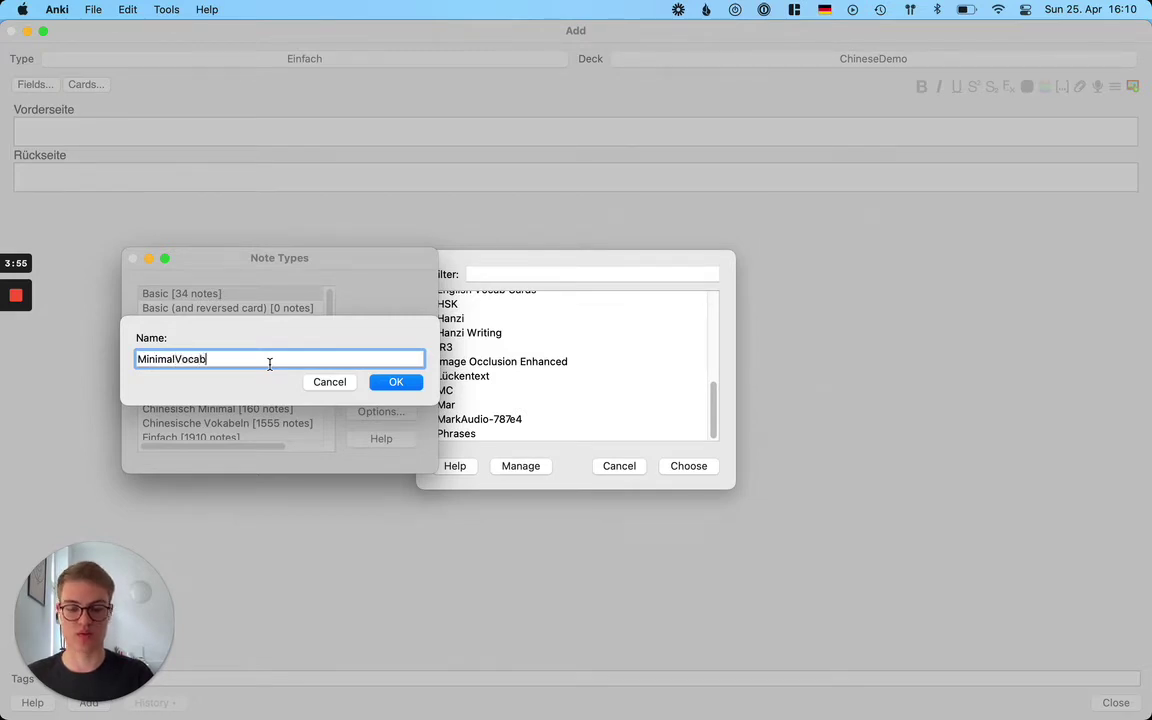
{"action": "left_click", "coordinate": [396, 382]}
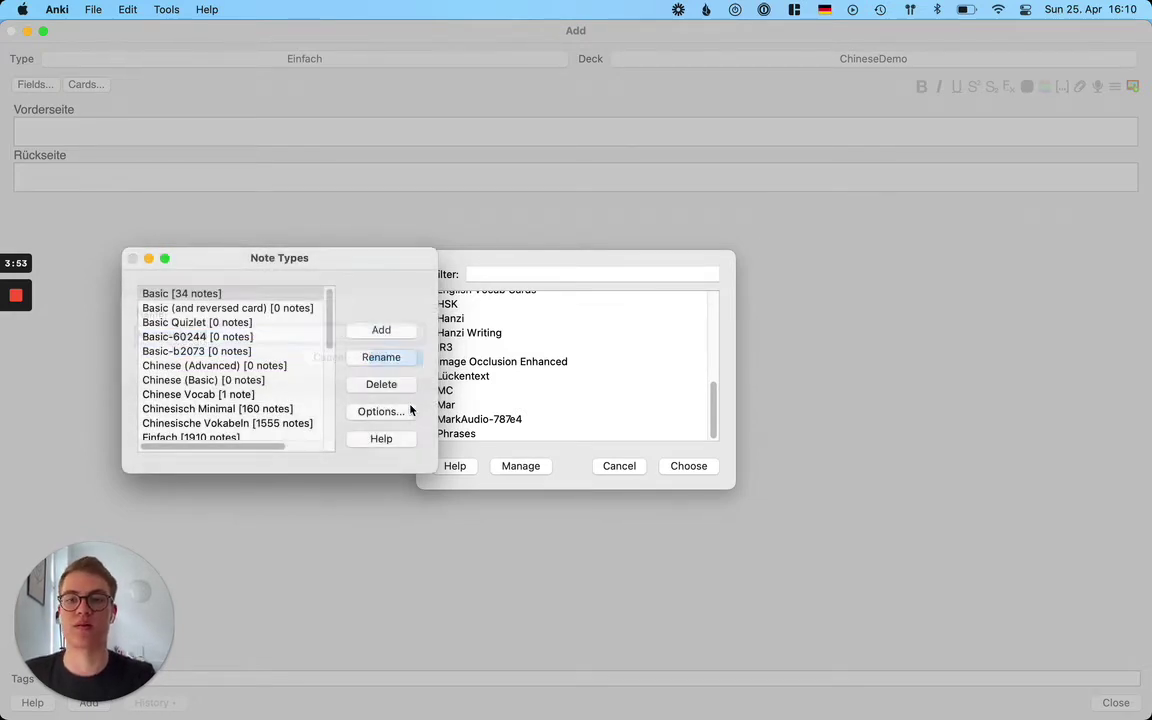
Close the note type manager and choose MinimalVocab for the new note
{"action": "scroll", "coordinate": [240, 370], "scroll_direction": "down", "scroll_amount": 1}
{"action": "left_click", "coordinate": [241, 368]}
{"action": "left_click", "coordinate": [132, 258]}
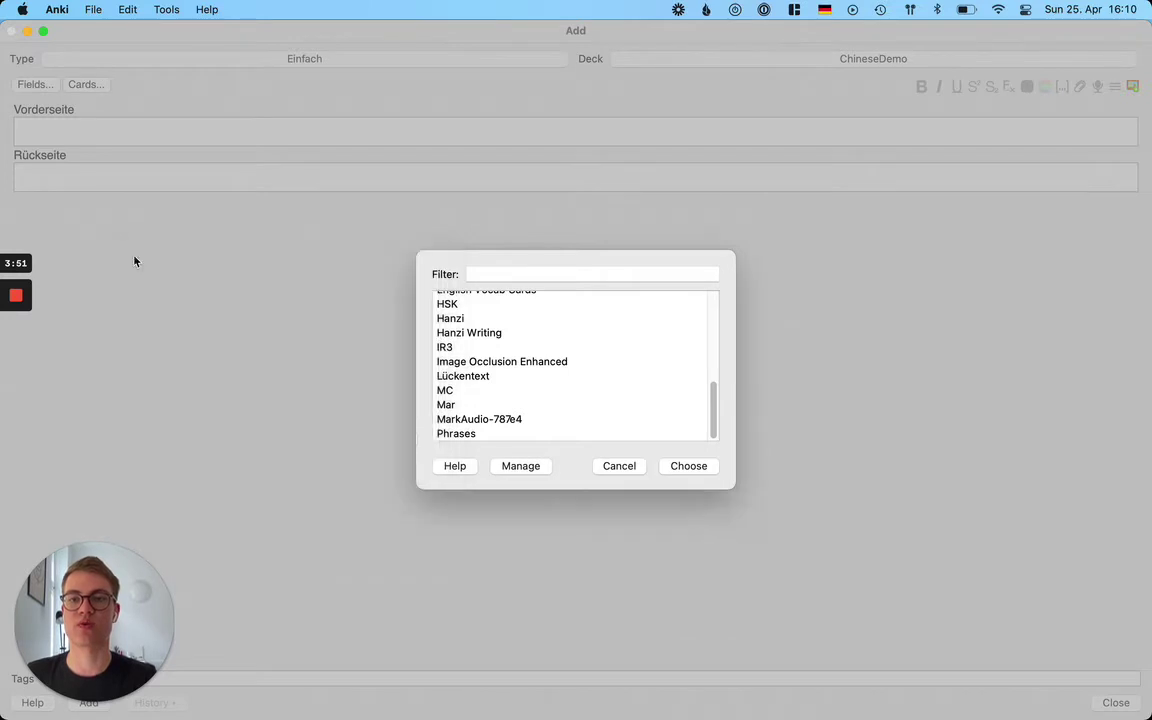
{"action": "scroll", "coordinate": [497, 362], "scroll_direction": "down", "scroll_amount": 5}
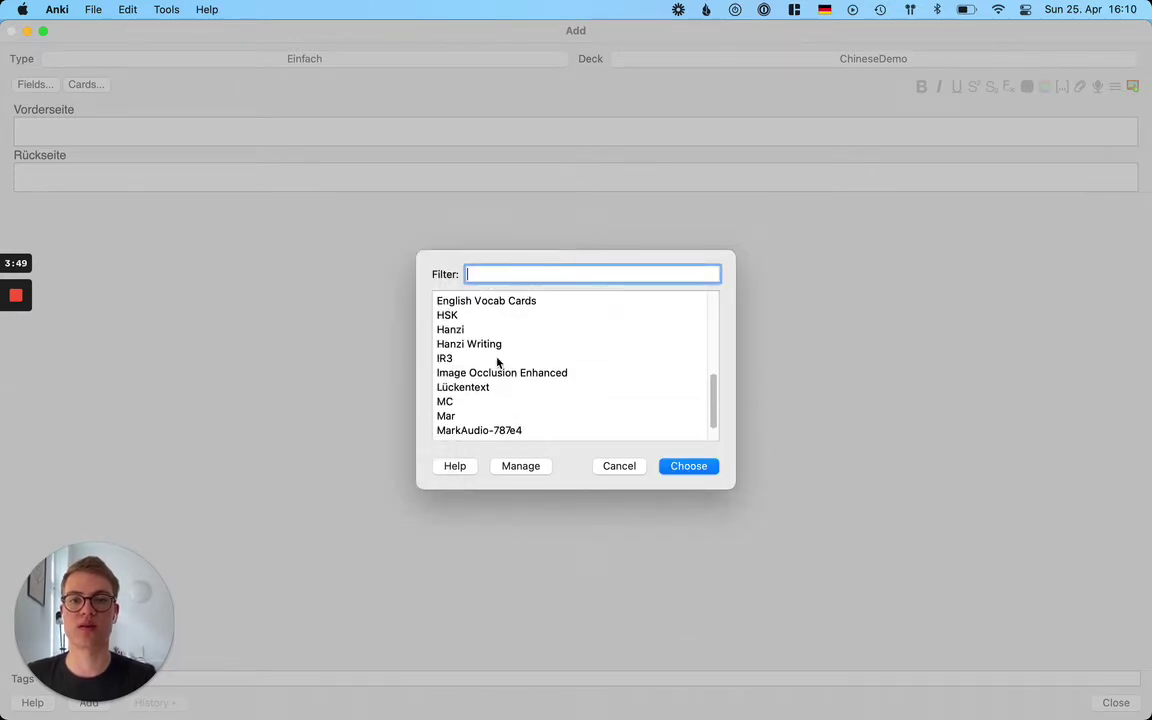
{"action": "left_click", "coordinate": [490, 420]}
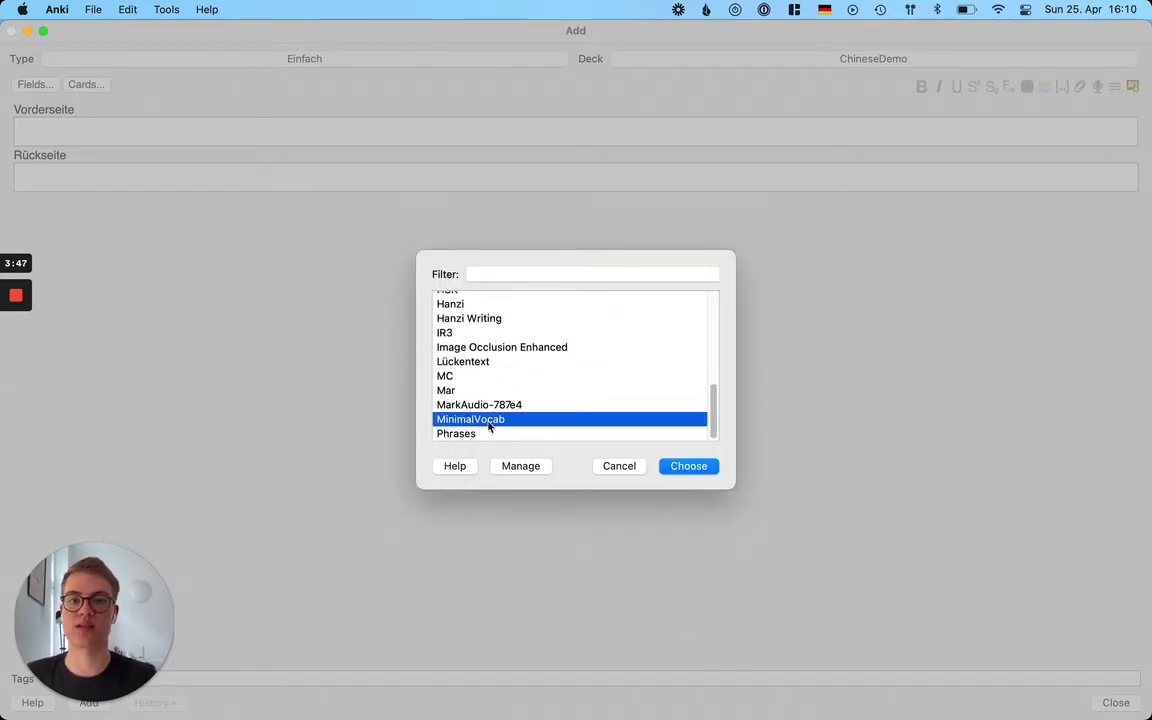
{"action": "left_click", "coordinate": [689, 467]}
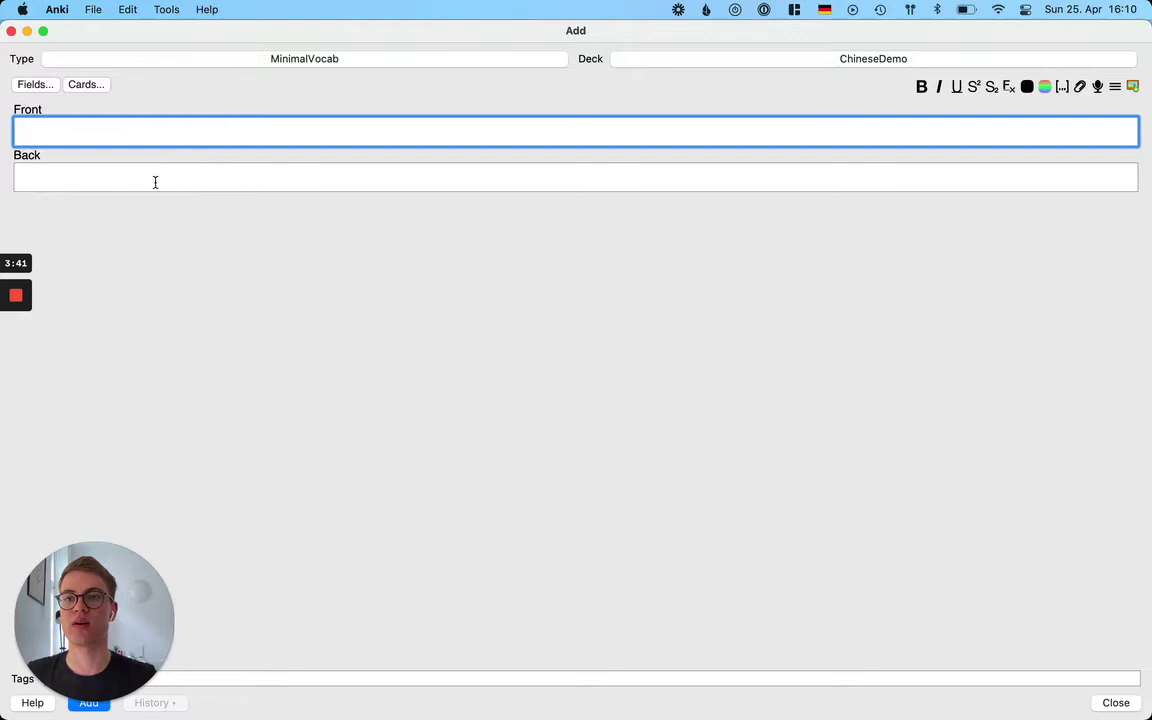
Rename MinimalVocab's Front field to Hanzi and Back field to Pinyin
{"action": "left_click", "coordinate": [35, 85]}
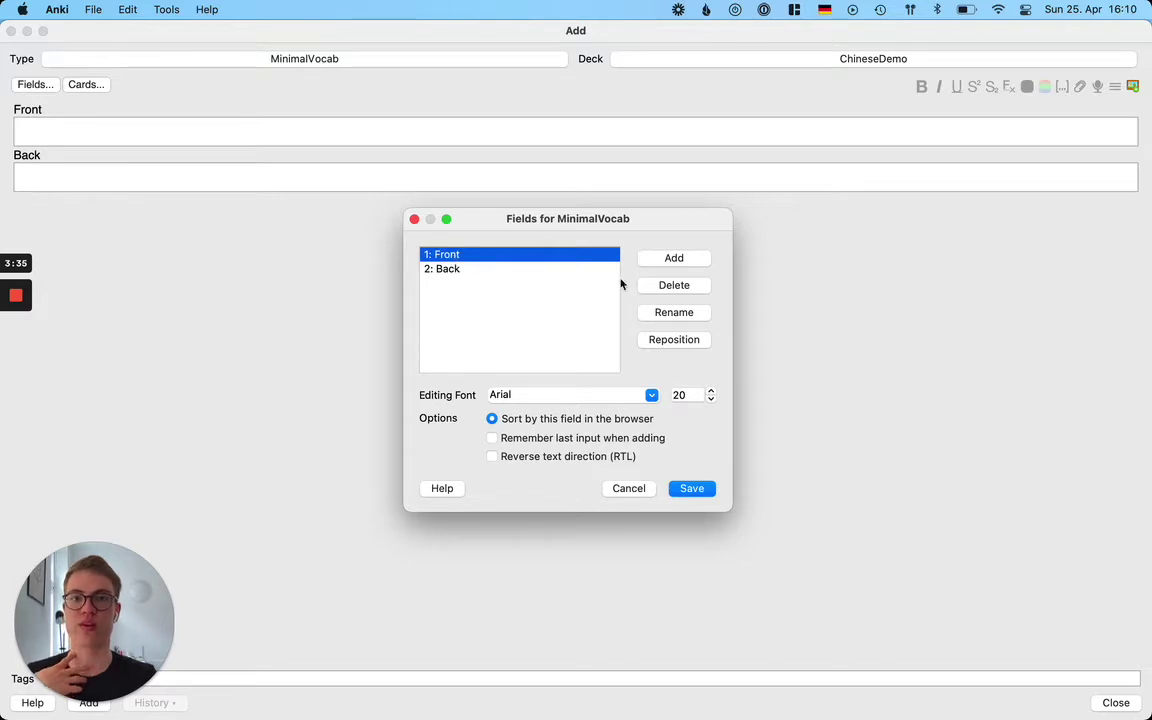
{"action": "left_click", "coordinate": [675, 315]}
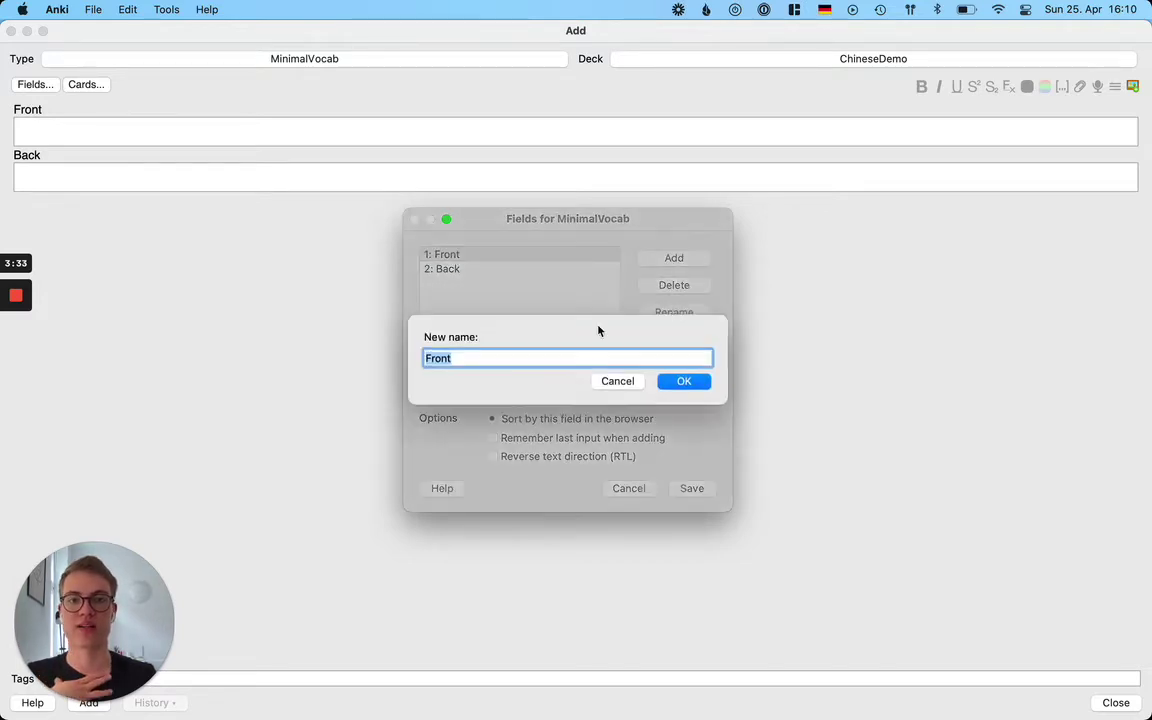
{"action": "type", "text": "Hanz"}
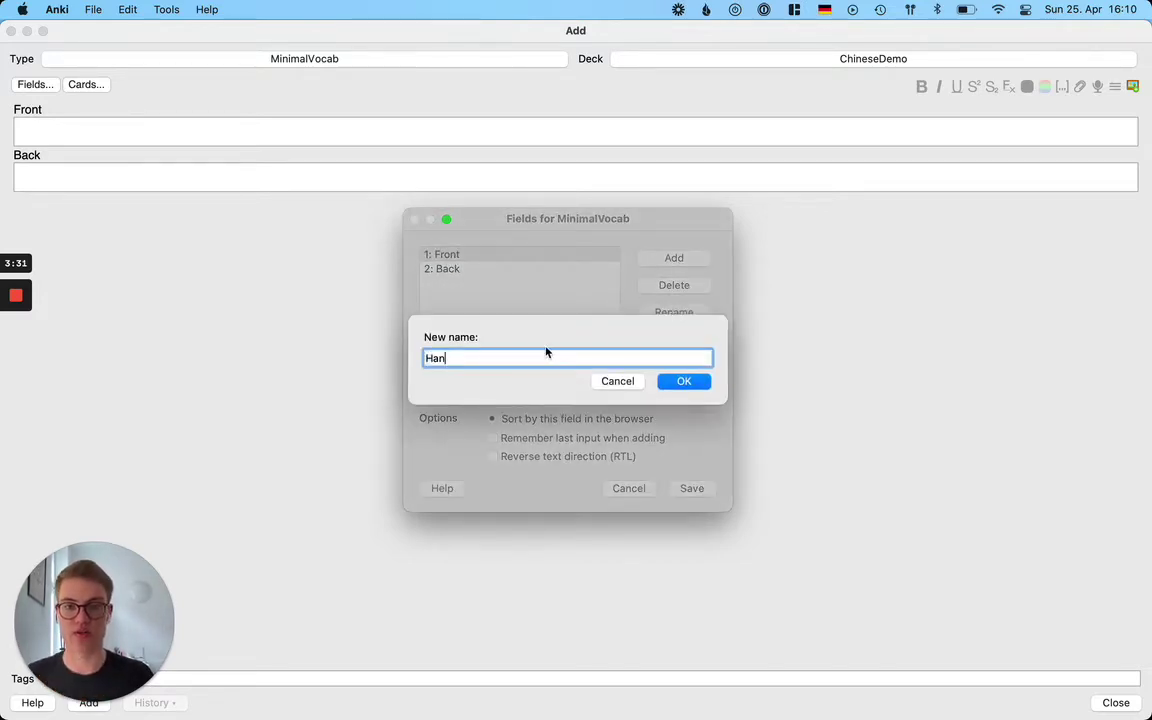
{"action": "key", "text": "BackSpace"}
{"action": "type", "text": "zi"}
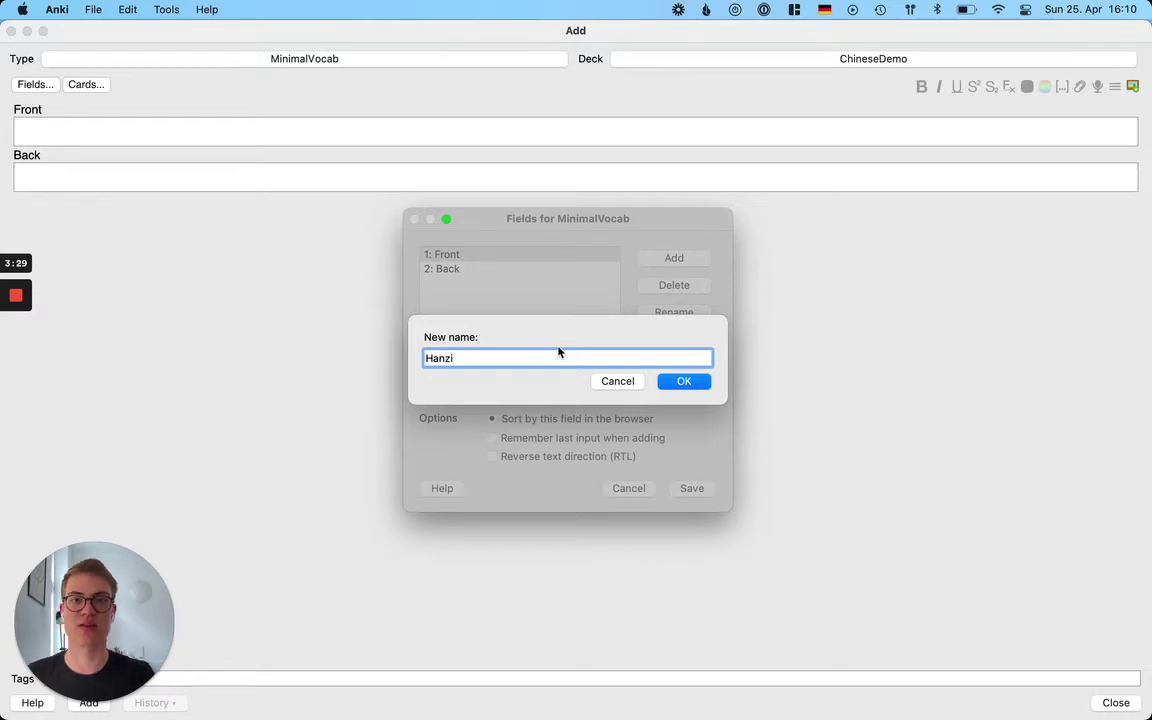
{"action": "left_click", "coordinate": [676, 381]}
{"action": "left_click", "coordinate": [603, 268]}
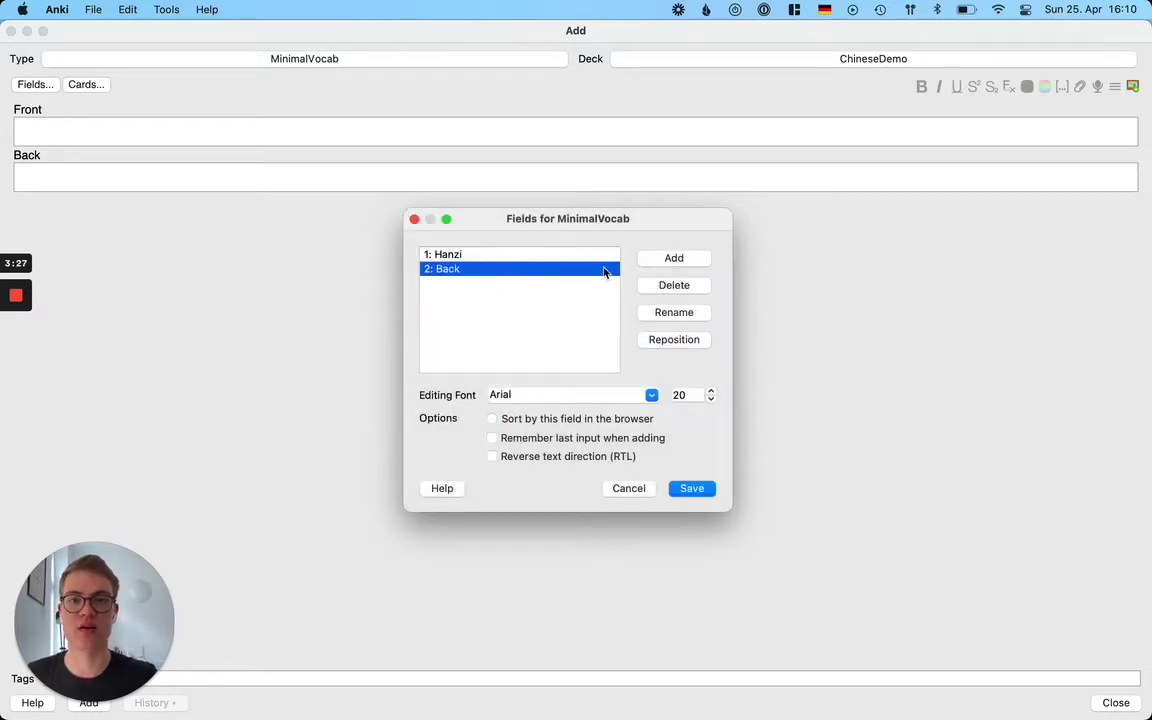
{"action": "left_click", "coordinate": [674, 311]}
{"action": "type", "text": "Pin"}
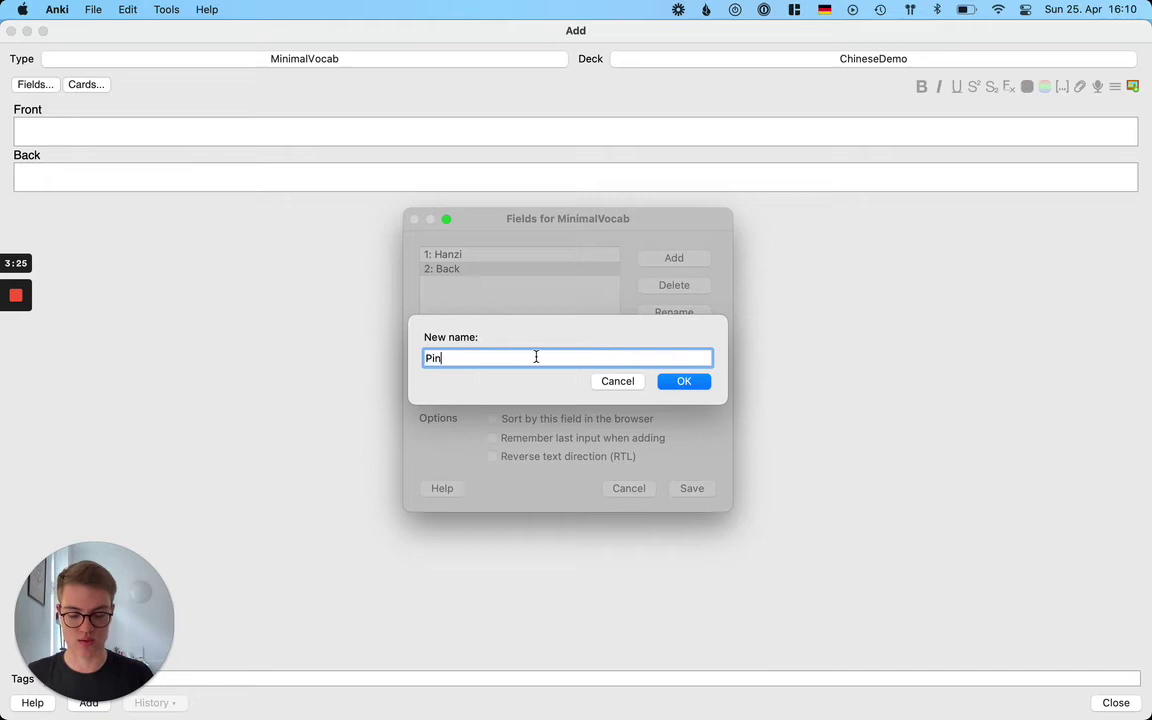
{"action": "type", "text": "yin"}
{"action": "left_click", "coordinate": [688, 382]}
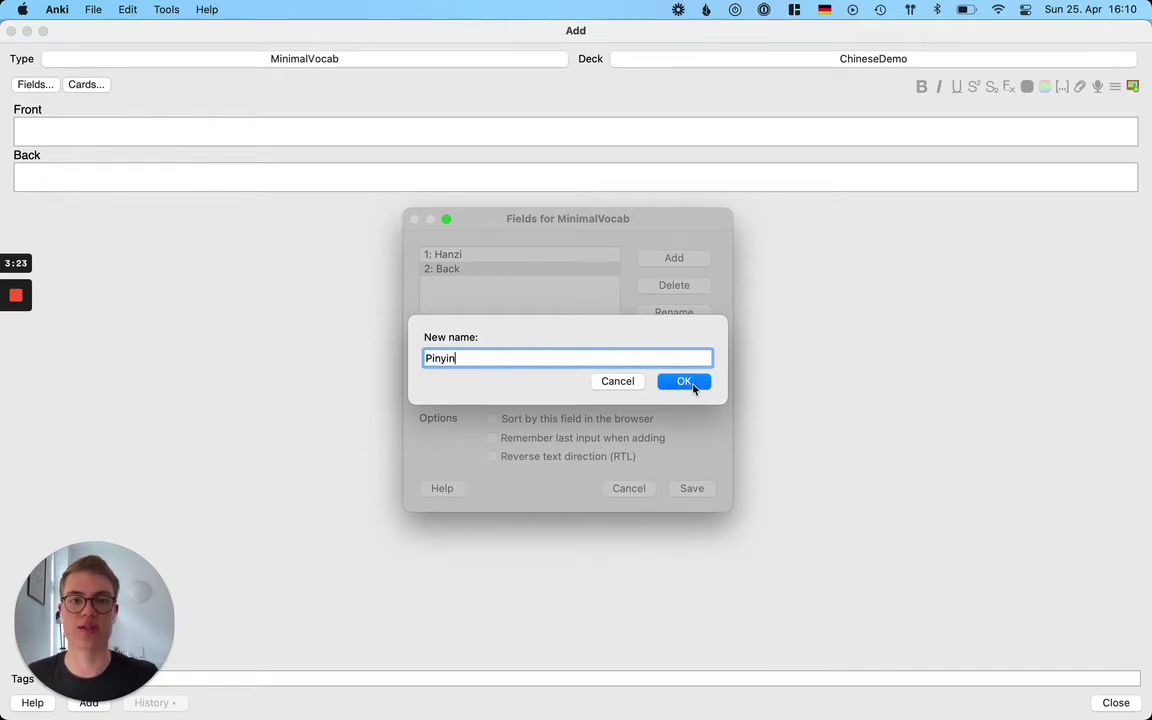
Add a third field named English and save the field changes
{"action": "left_click", "coordinate": [673, 261]}
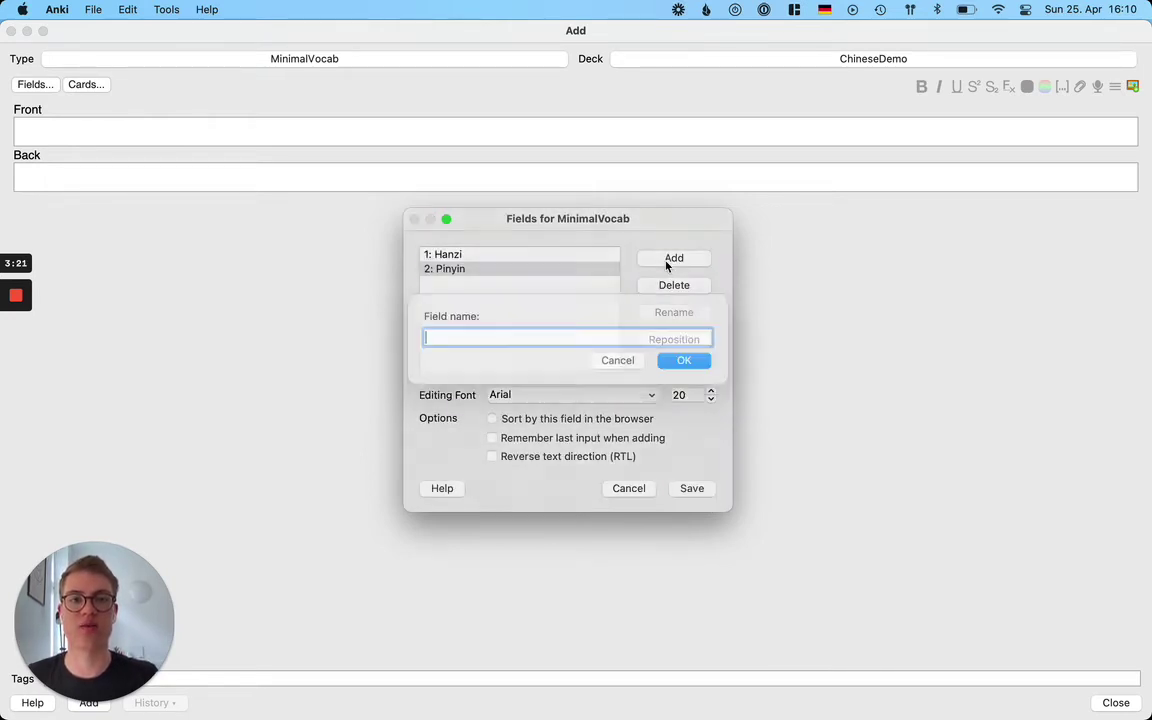
{"action": "type", "text": "English"}
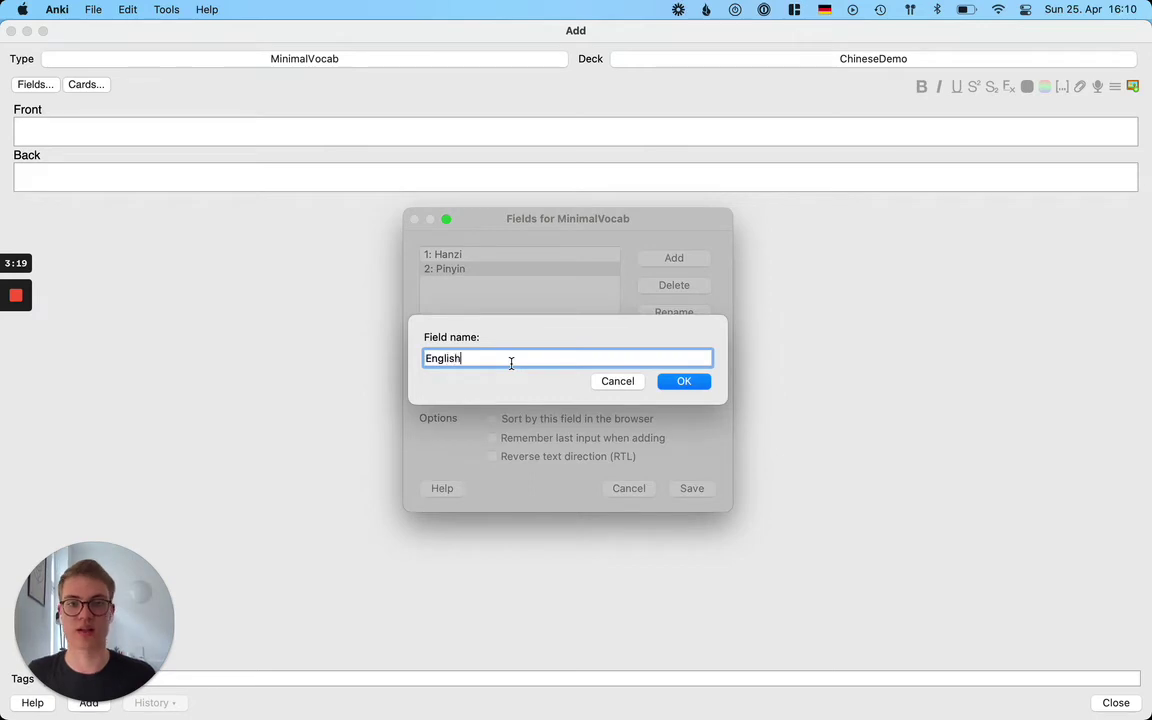
{"action": "left_click", "coordinate": [683, 382]}
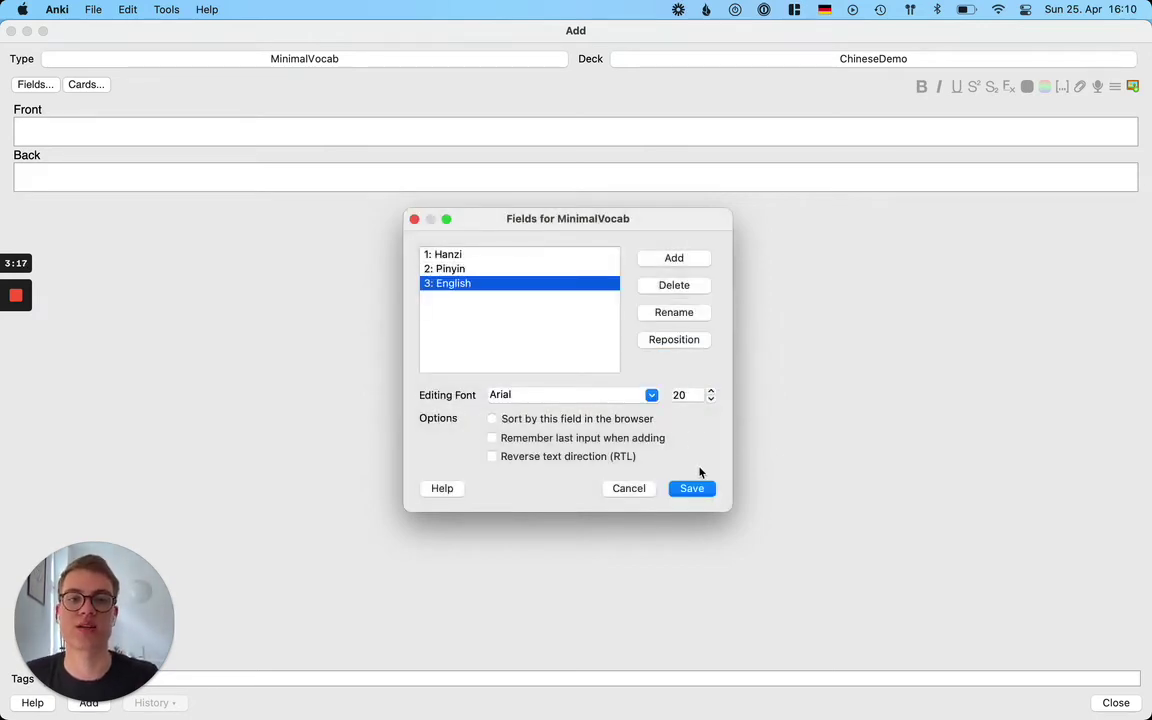
{"action": "left_click", "coordinate": [699, 492]}
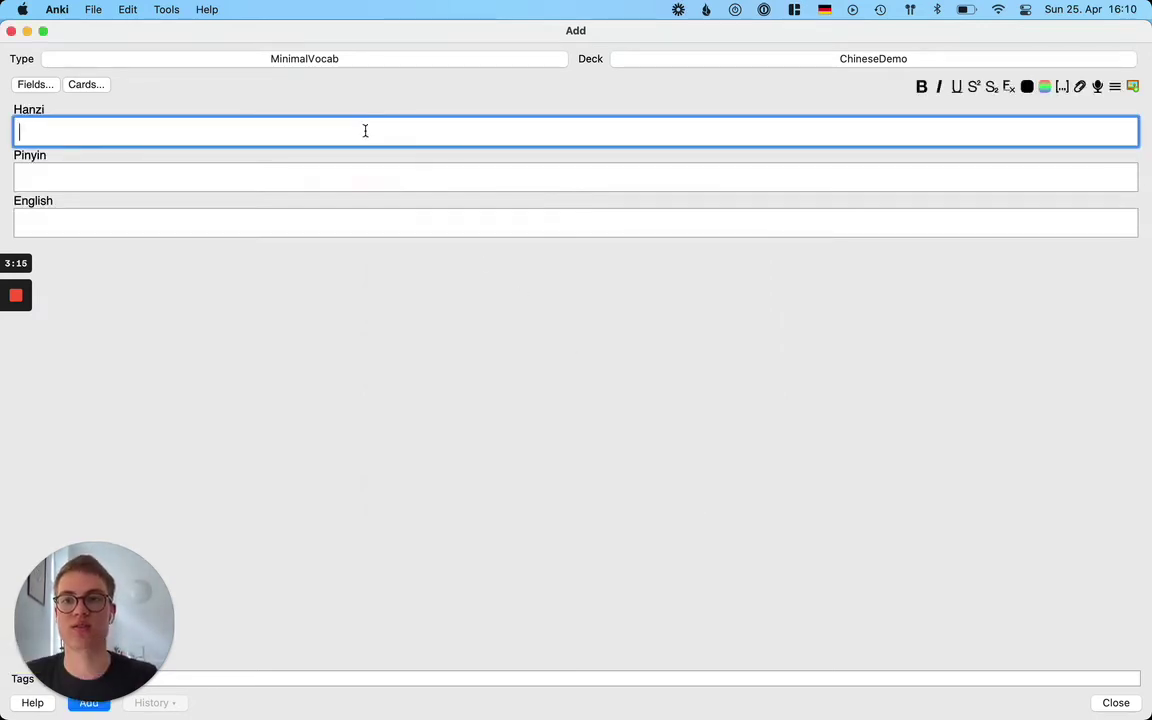
Enter Hanzi1, Pinyin1 and English1, add the note, and close the Add window
{"action": "type", "text": "Han"}
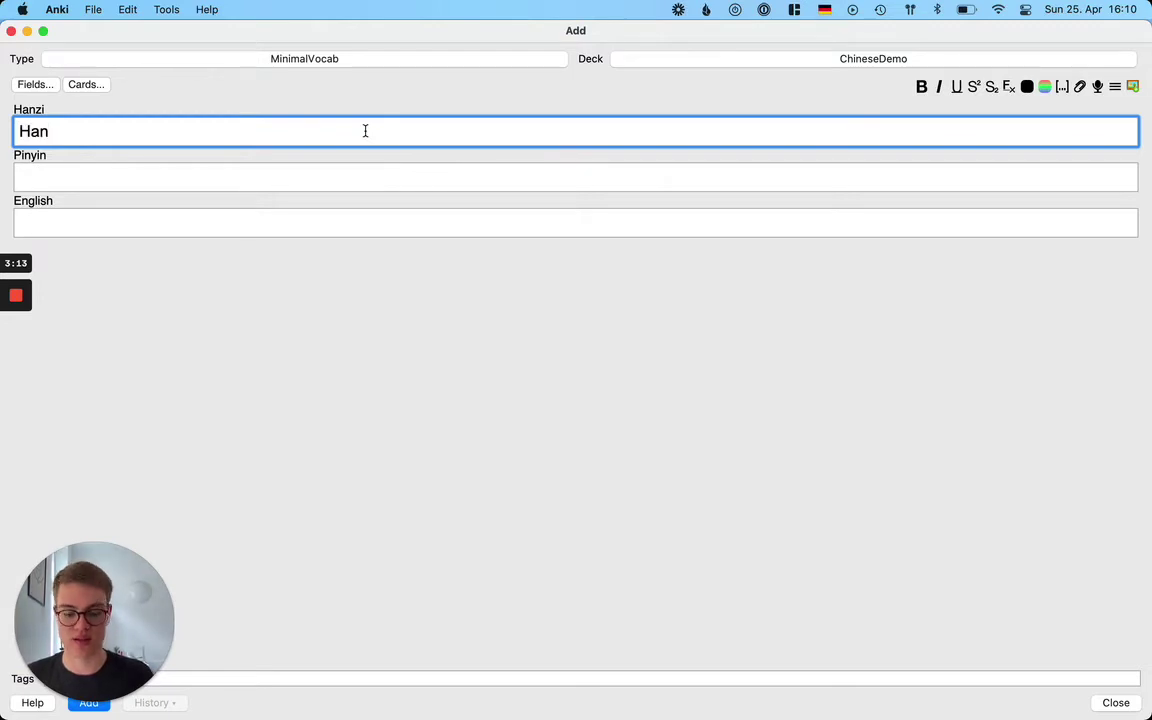
{"action": "type", "text": "zi1"}
{"action": "left_click", "coordinate": [268, 182]}
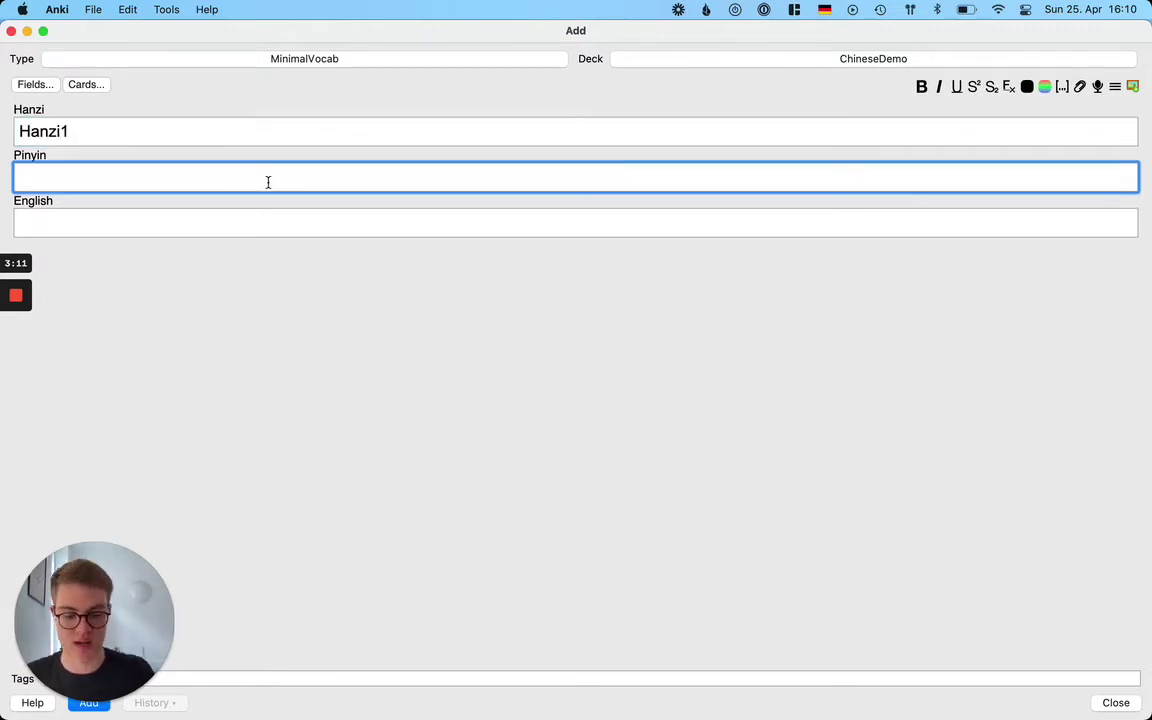
{"action": "type", "text": "Pinyin1"}
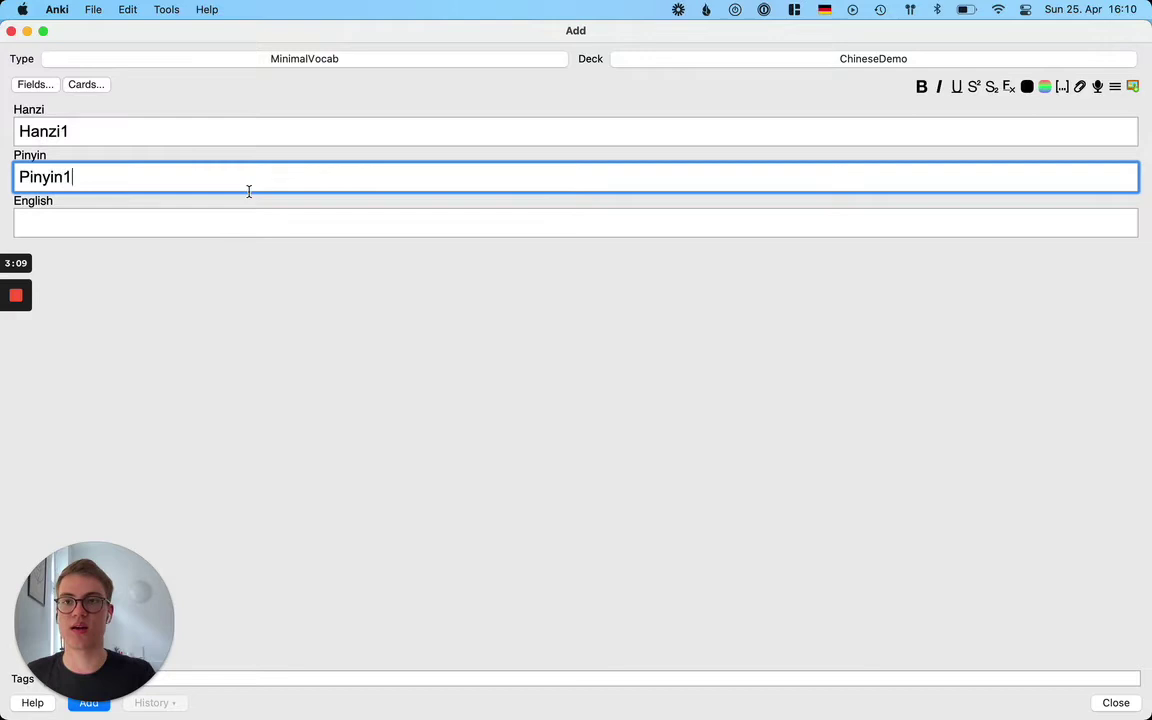
{"action": "left_click", "coordinate": [201, 219]}
{"action": "type", "text": "English1"}
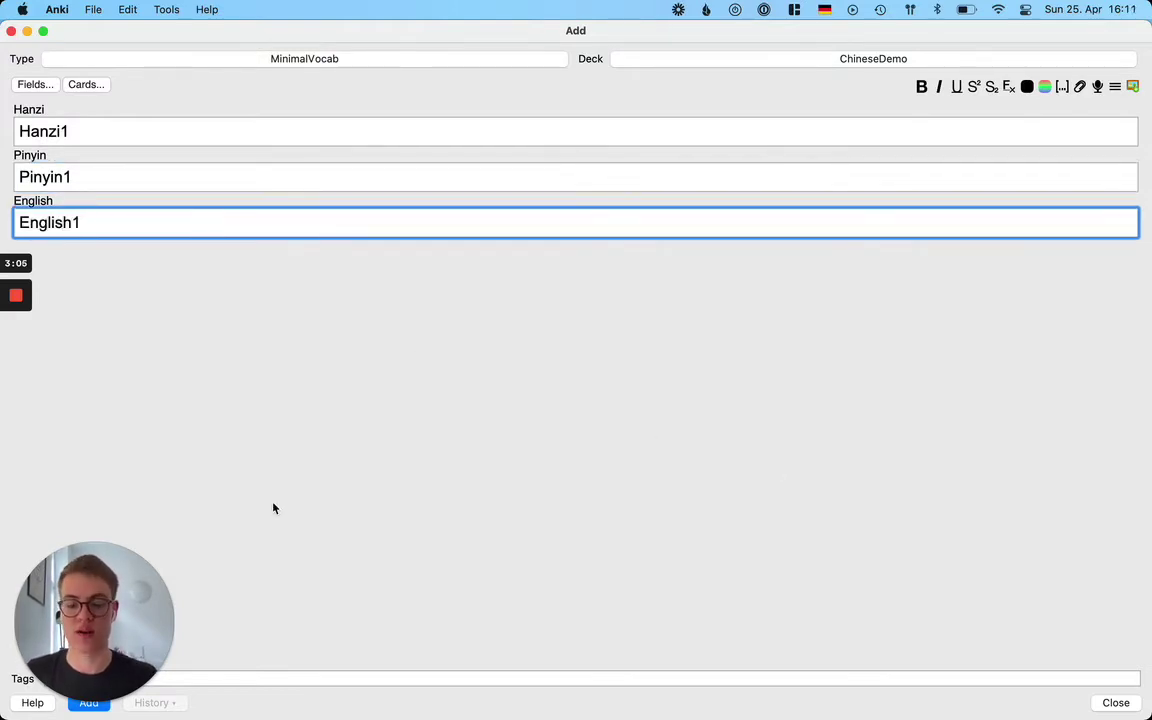
{"action": "key", "text": "super+Return"}
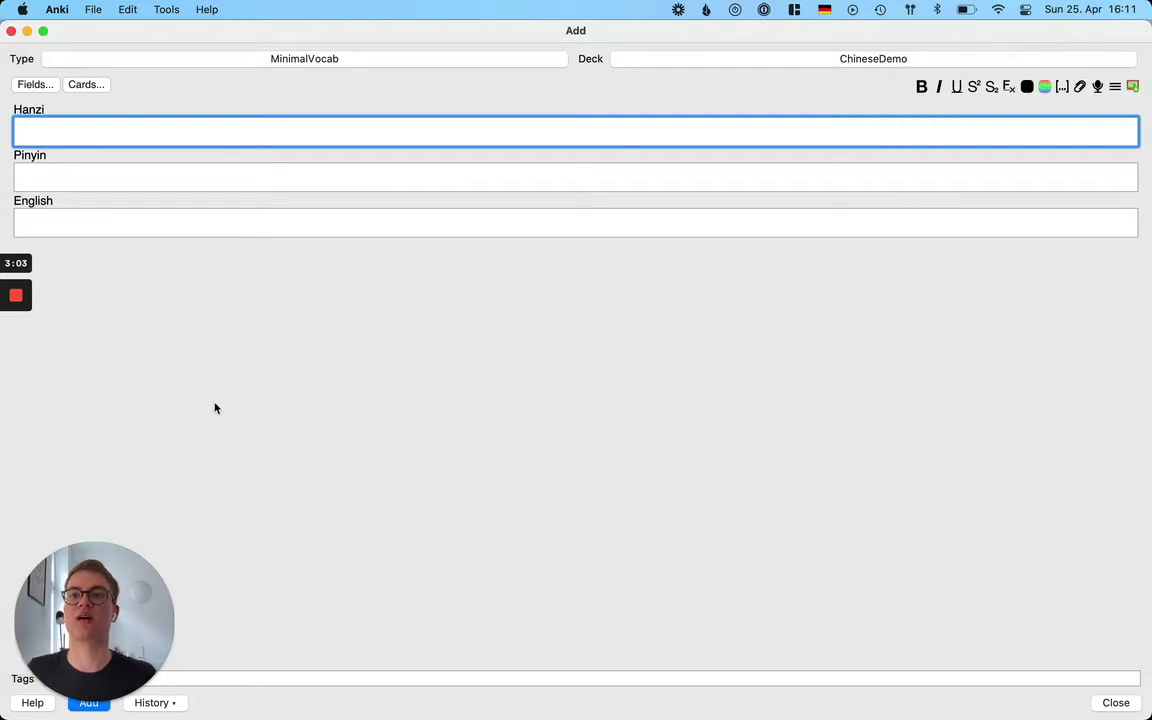
{"action": "left_click", "coordinate": [11, 31]}
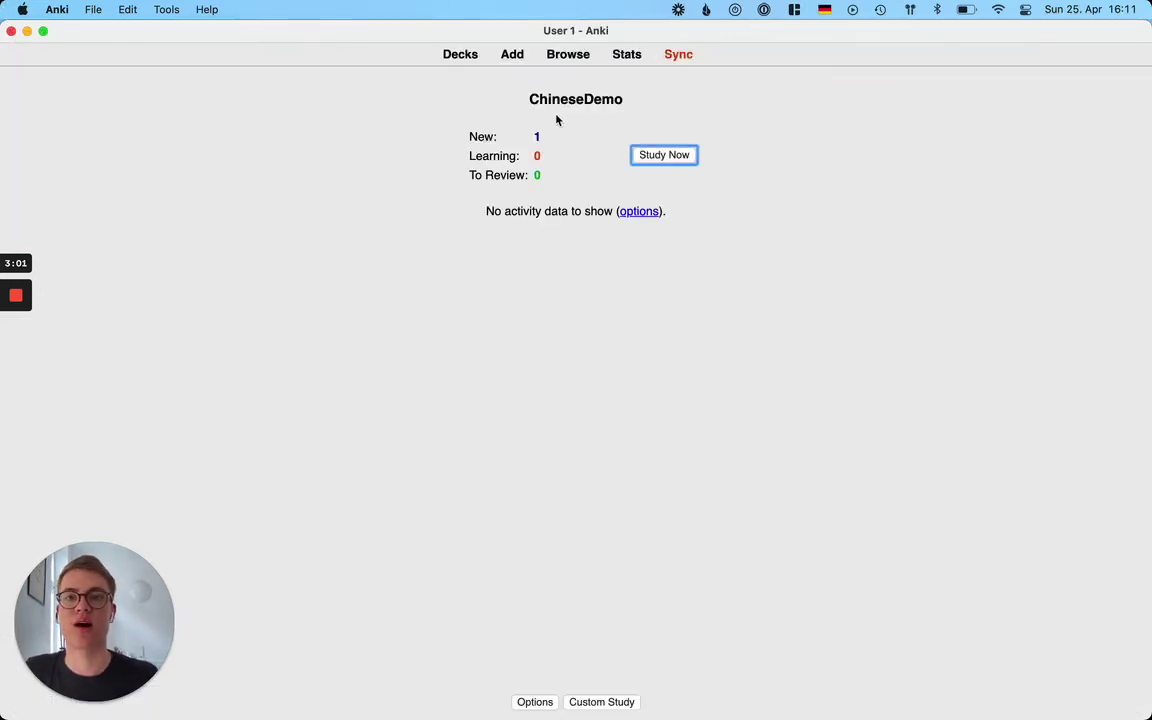
Study the Hanzi1 card, revealing the answer and rating it Good until the deck finishes
{"action": "left_click", "coordinate": [567, 56]}
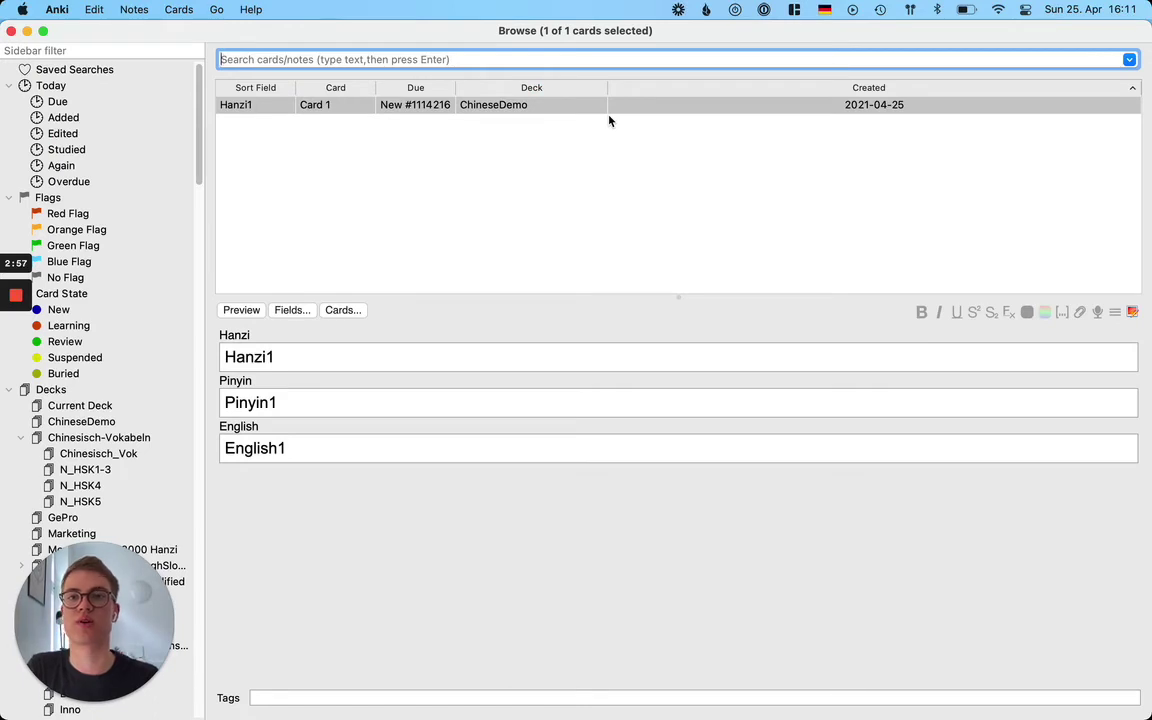
{"action": "left_click", "coordinate": [12, 31]}
{"action": "left_click", "coordinate": [684, 152]}
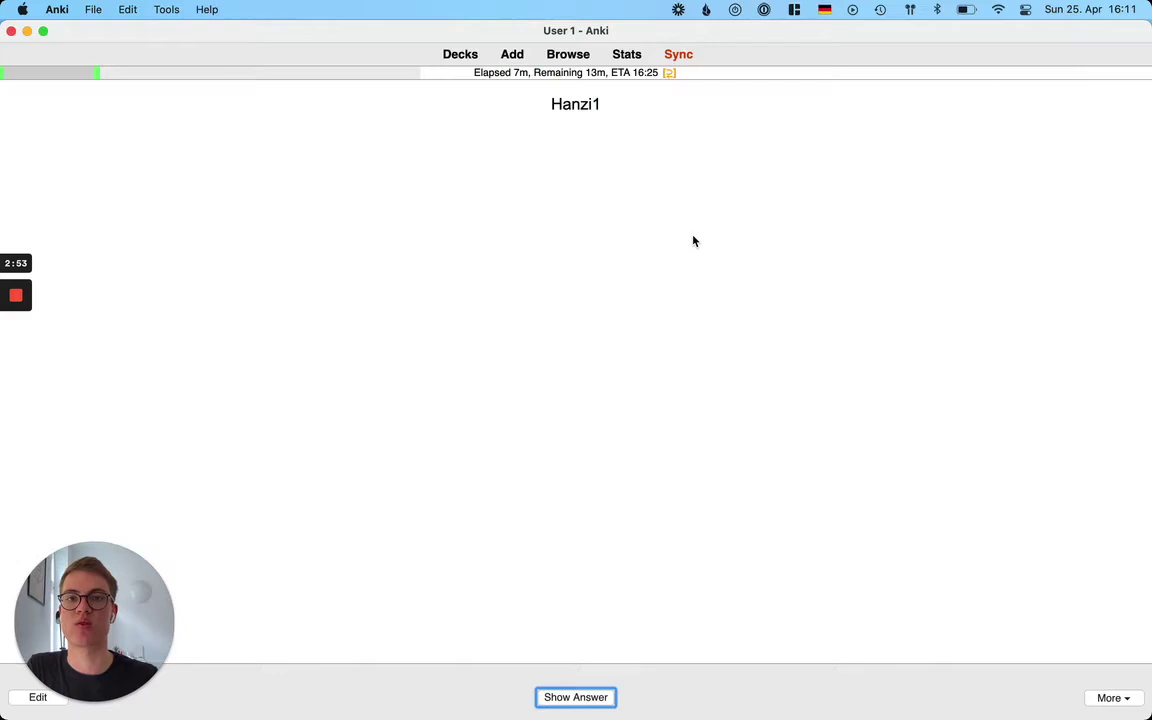
{"action": "key", "text": "space"}
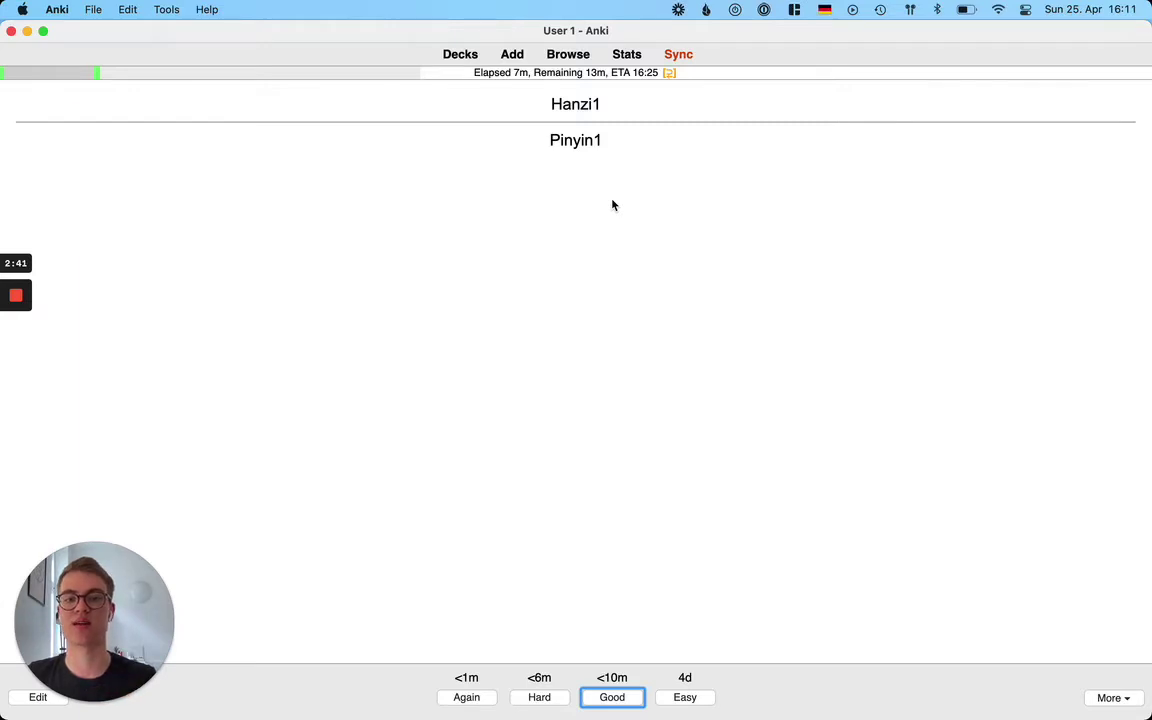
{"action": "key", "text": "space"}
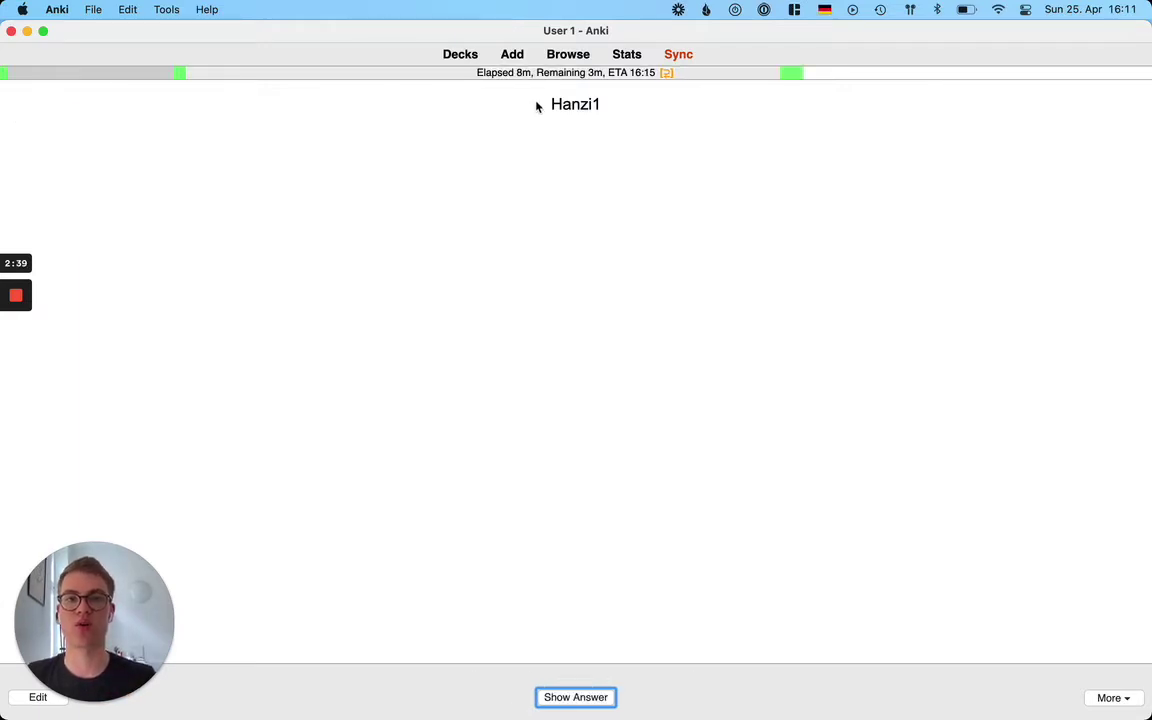
{"action": "key", "text": "space"}
{"action": "key", "text": "space"}
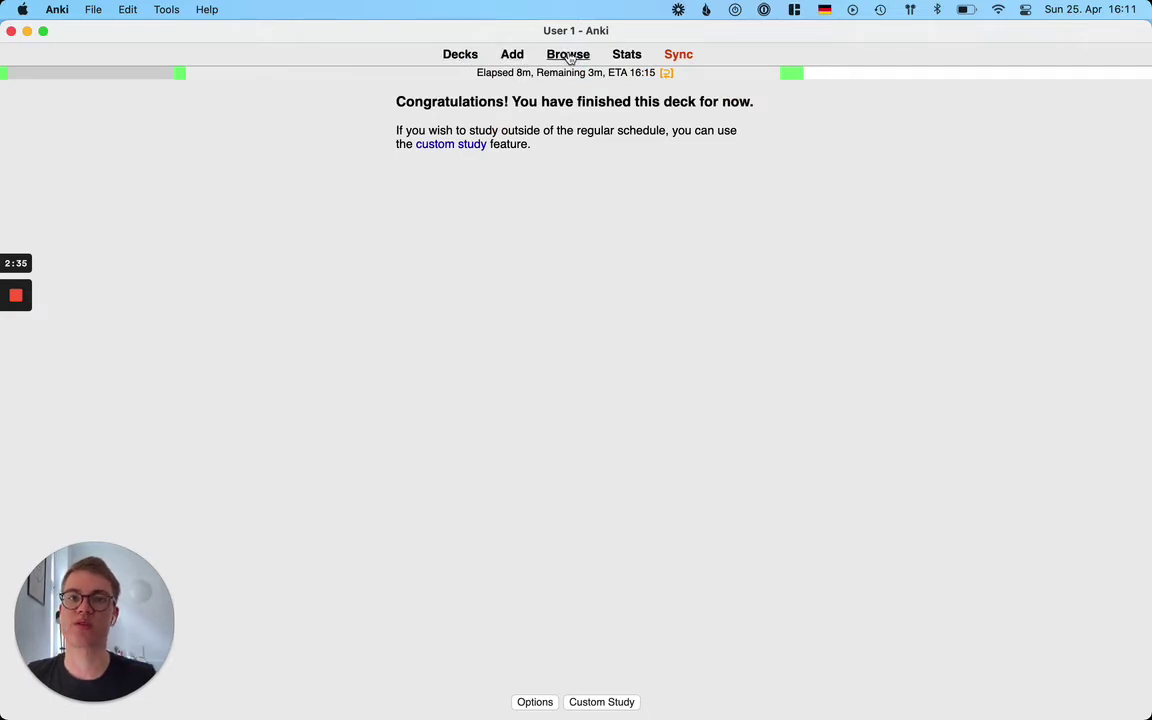
Return to ChineseDemo from the deck list and open the card browser
{"action": "left_click", "coordinate": [460, 55]}
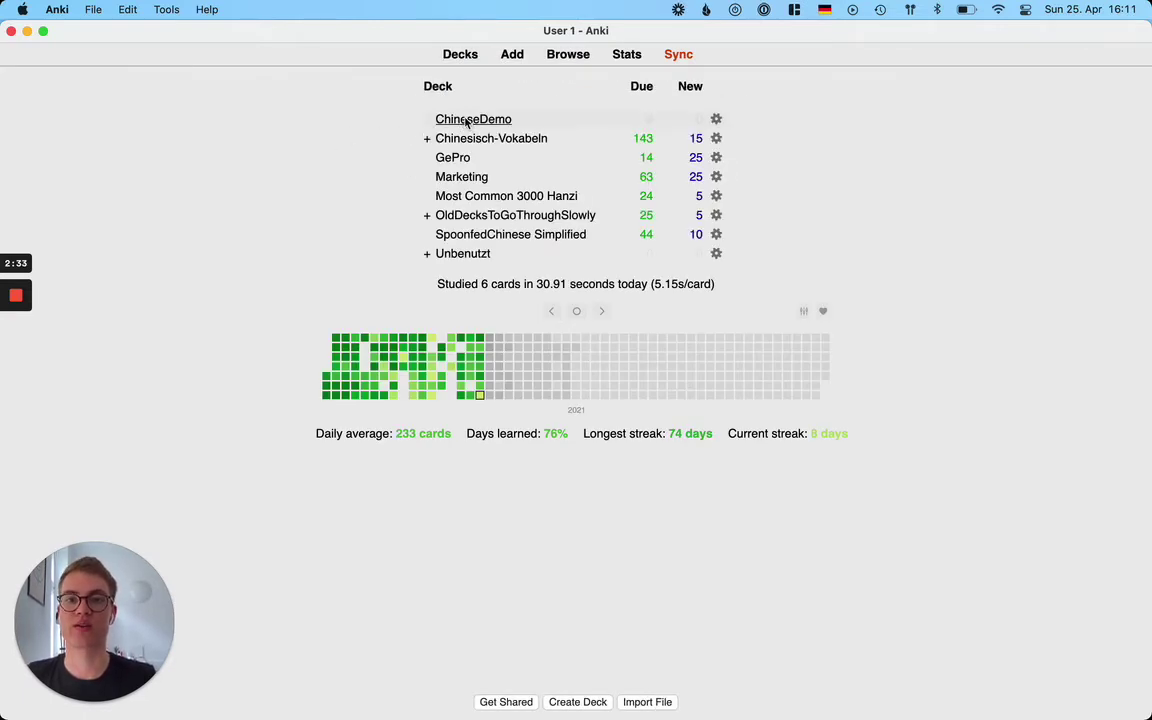
{"action": "left_click", "coordinate": [468, 120]}
{"action": "left_click", "coordinate": [566, 55]}
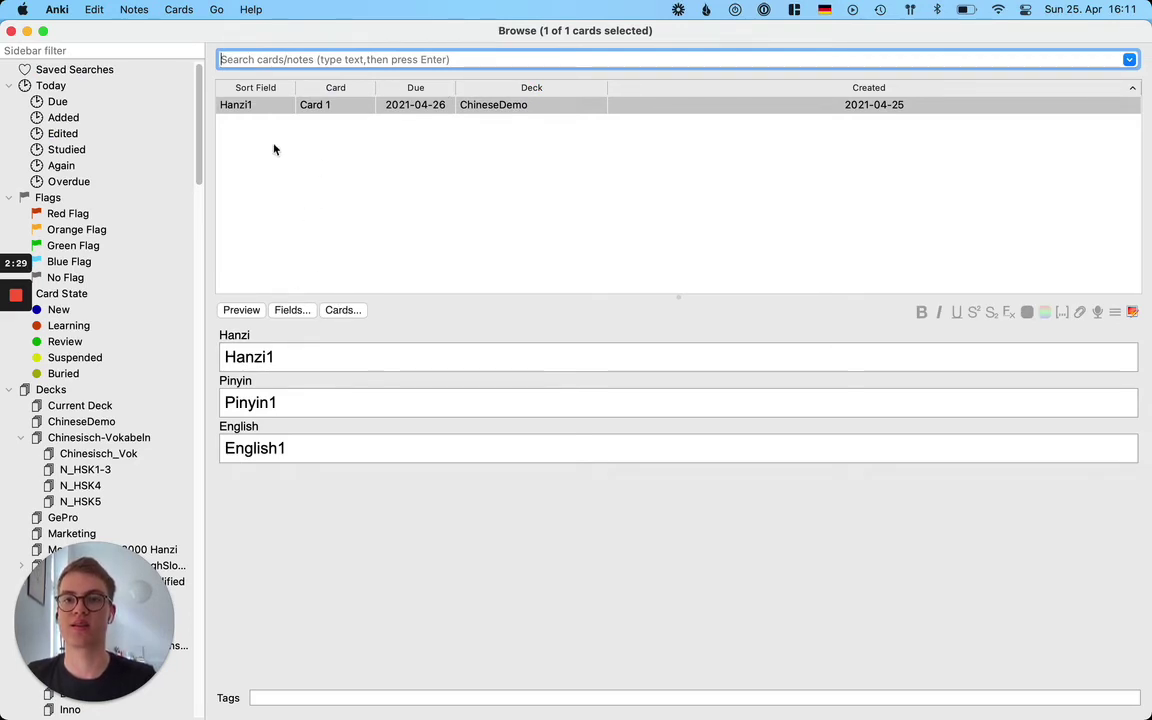
Review MinimalVocab's front and back templates, then add a second card type via Options
{"action": "left_click", "coordinate": [344, 311]}
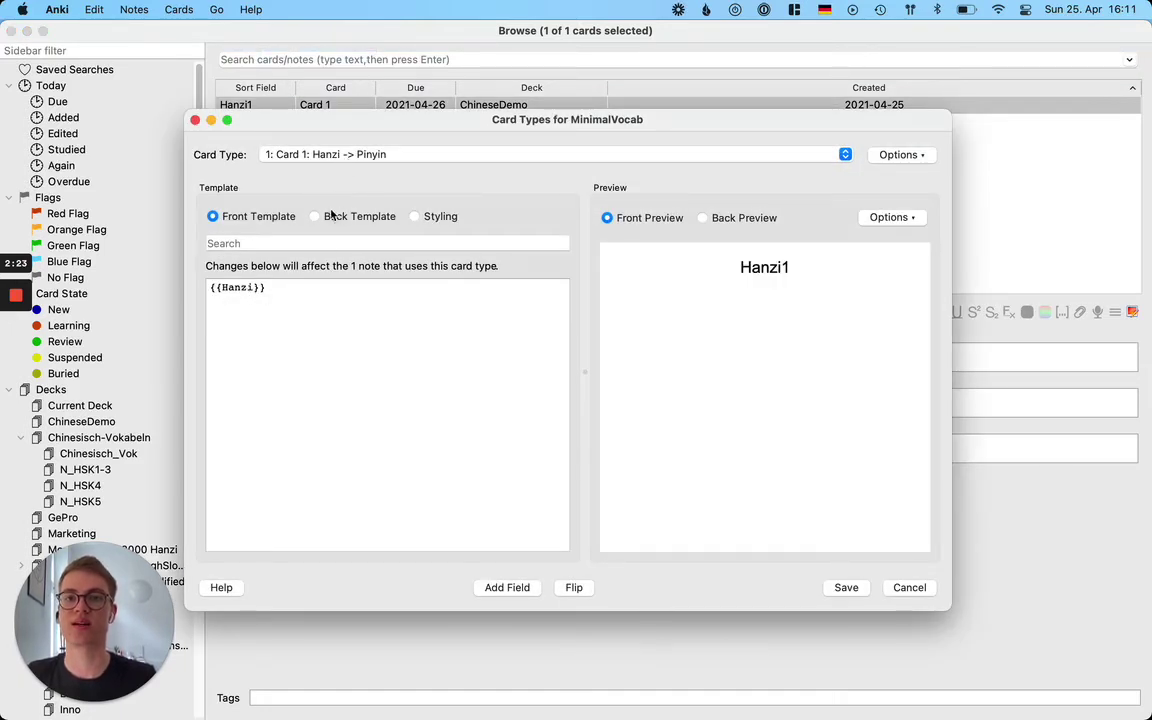
{"action": "left_click", "coordinate": [331, 216]}
{"action": "left_click", "coordinate": [244, 216]}
{"action": "left_click", "coordinate": [320, 216]}
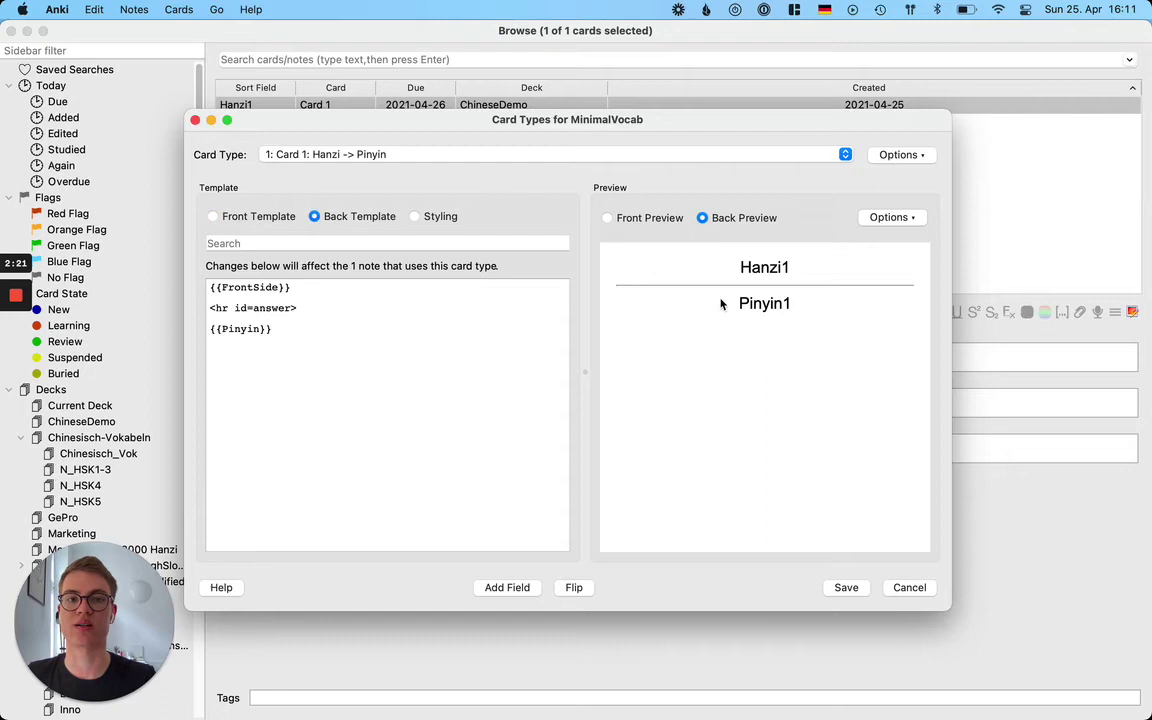
{"action": "left_click", "coordinate": [224, 214]}
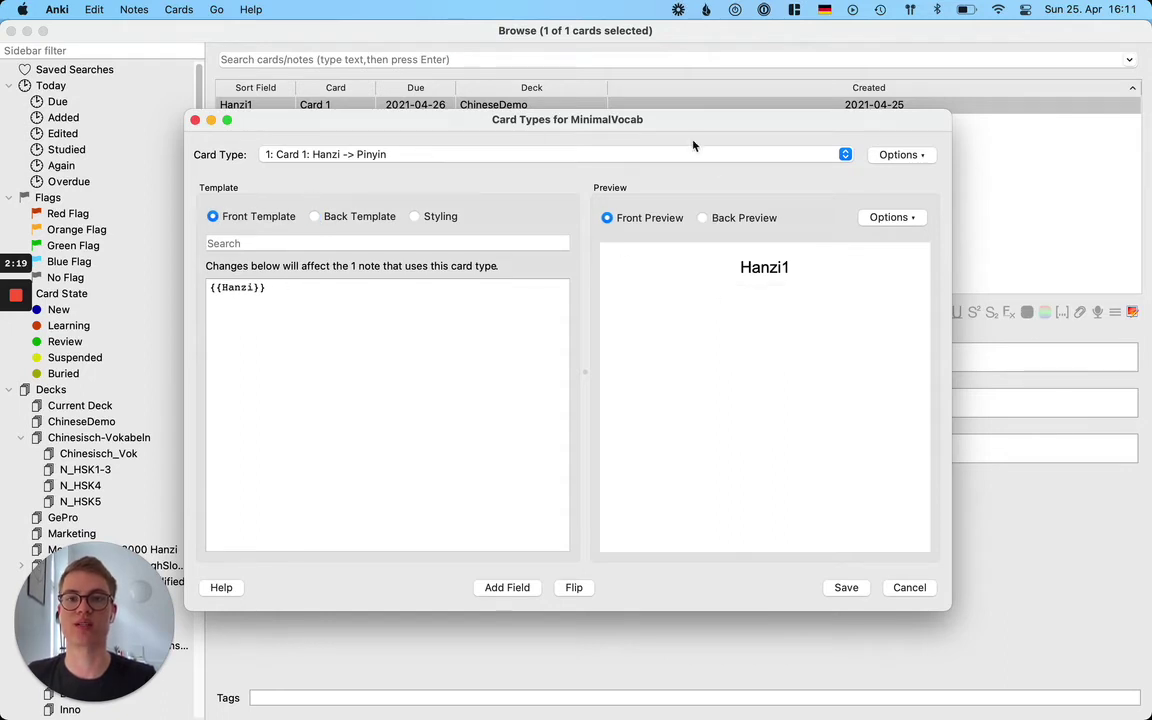
{"action": "left_click", "coordinate": [882, 152]}
{"action": "left_click", "coordinate": [816, 143]}
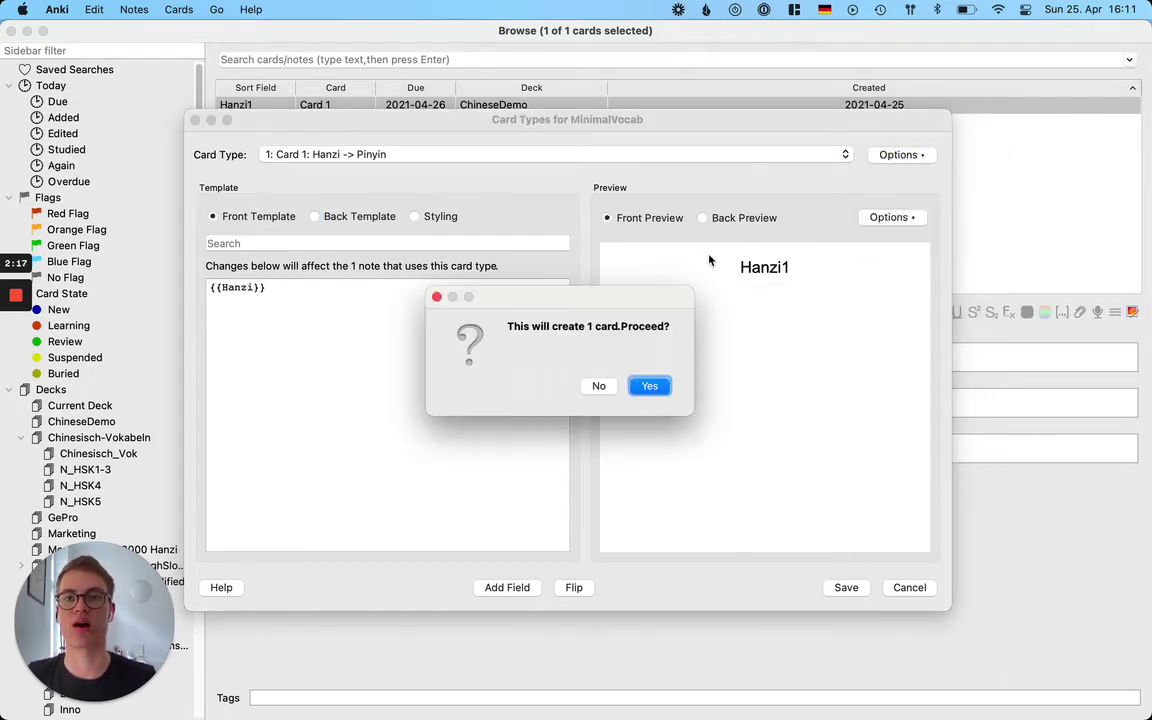
{"action": "left_click", "coordinate": [650, 386]}
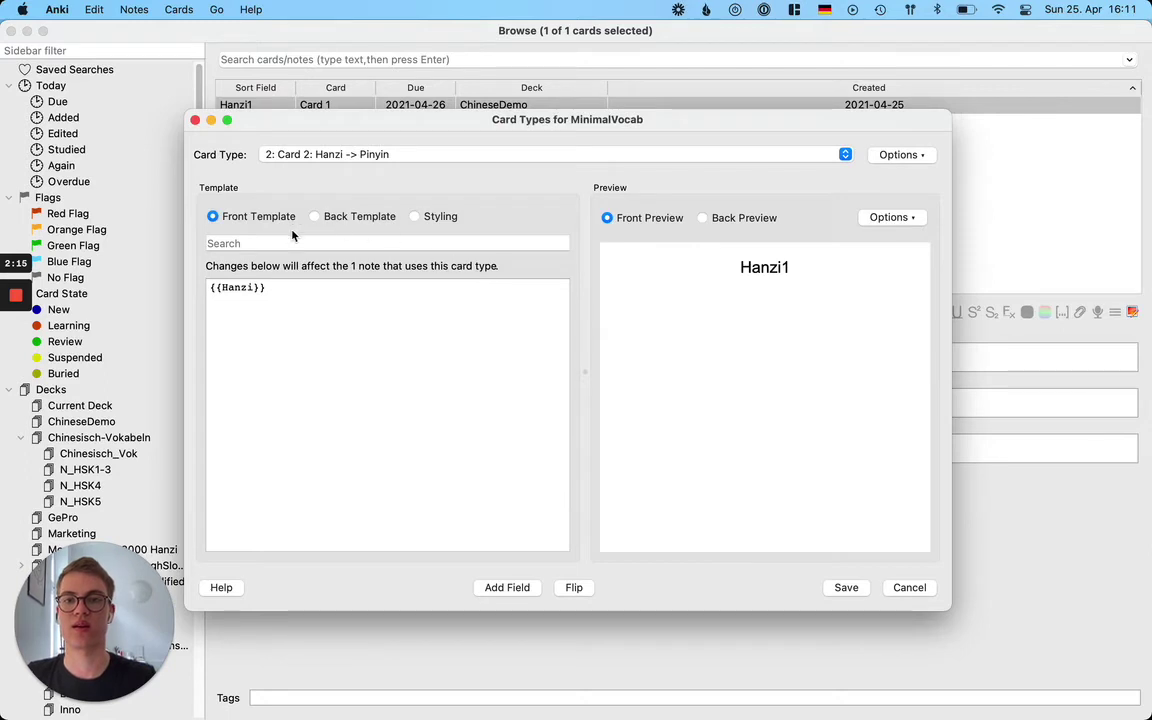
Change Card 2's front template to show English instead of Hanzi
{"action": "left_click", "coordinate": [372, 160]}
{"action": "left_click", "coordinate": [261, 240]}
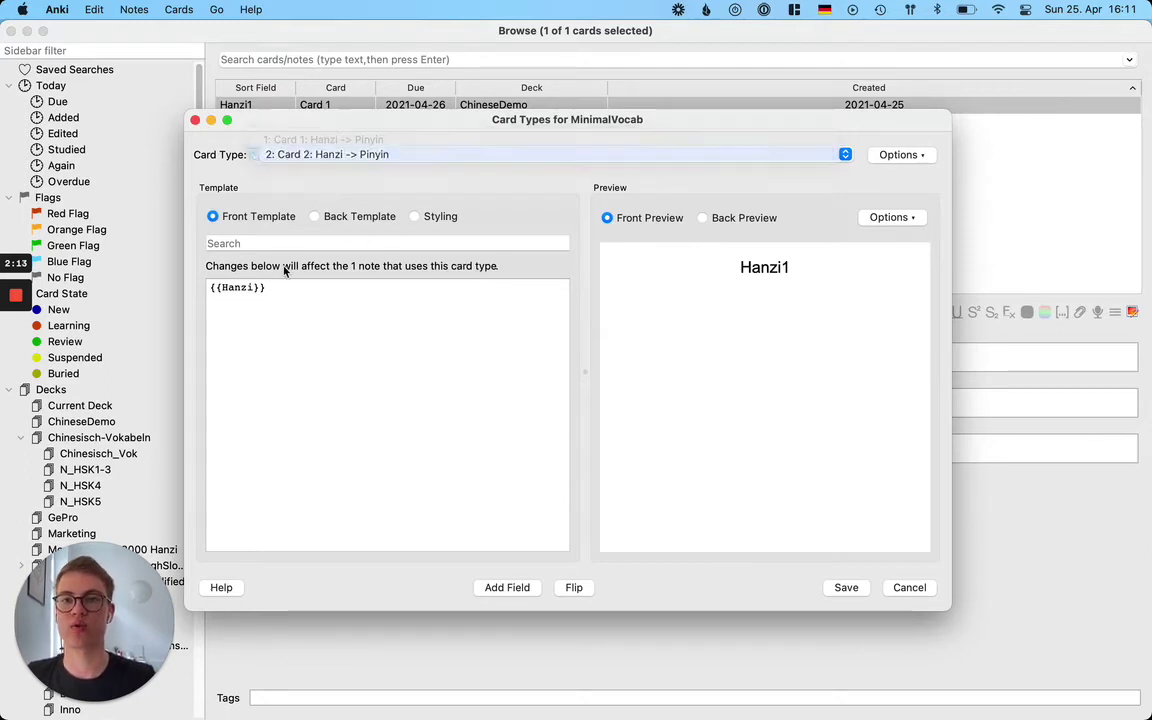
{"action": "left_click", "coordinate": [314, 216]}
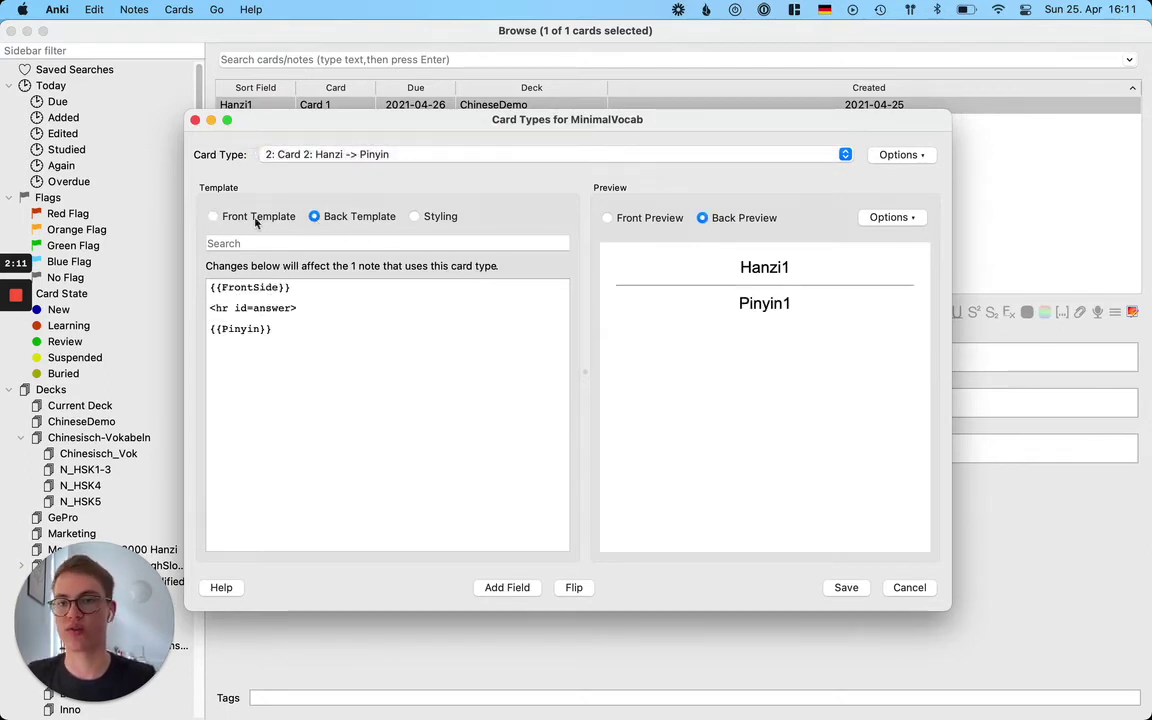
{"action": "left_click", "coordinate": [214, 217]}
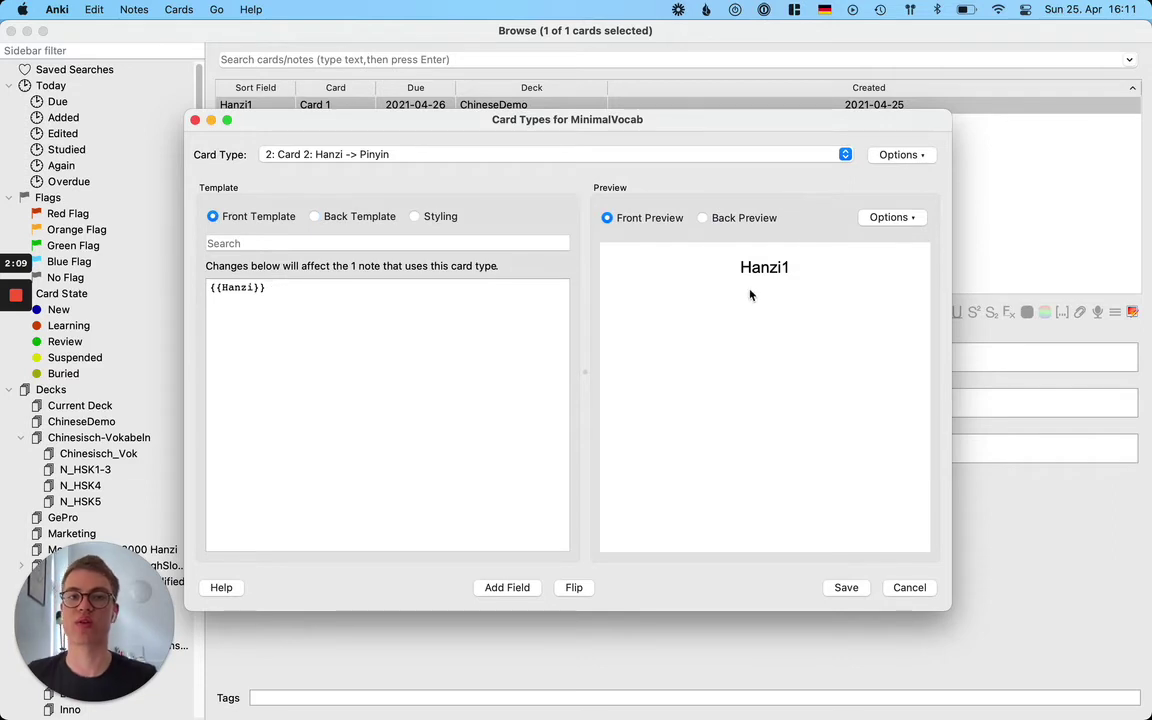
{"action": "double_click", "coordinate": [236, 288]}
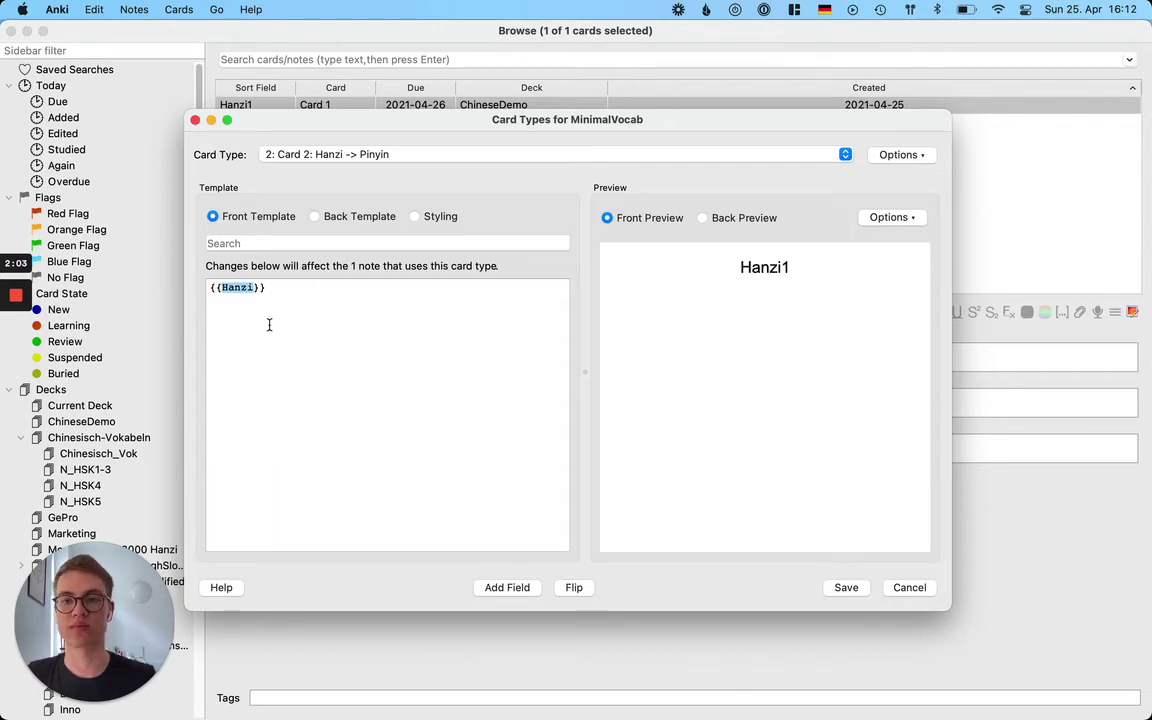
{"action": "left_click", "coordinate": [380, 157]}
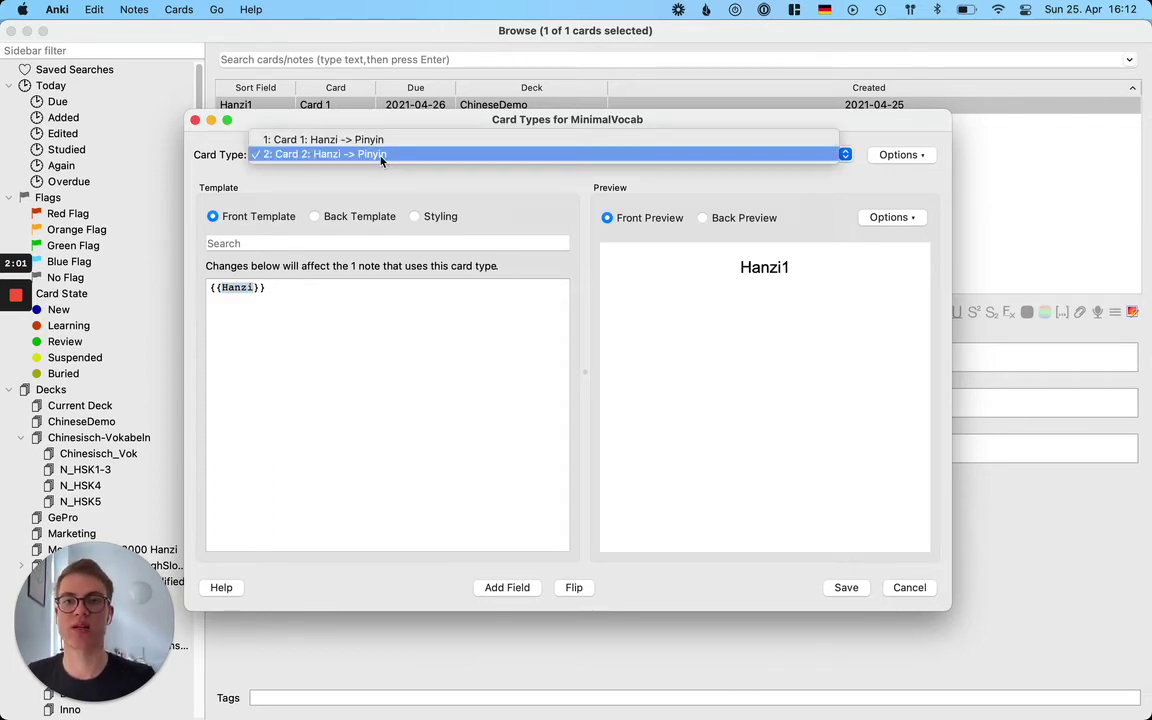
{"action": "left_click", "coordinate": [258, 288]}
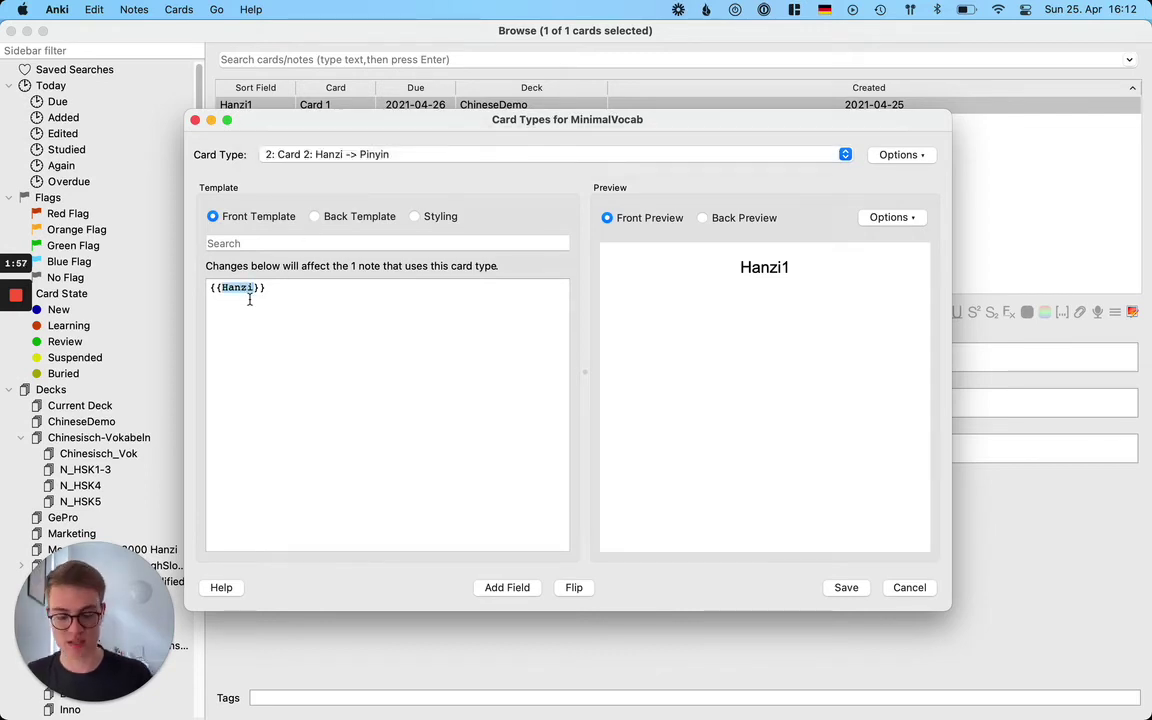
{"action": "type", "text": "English"}
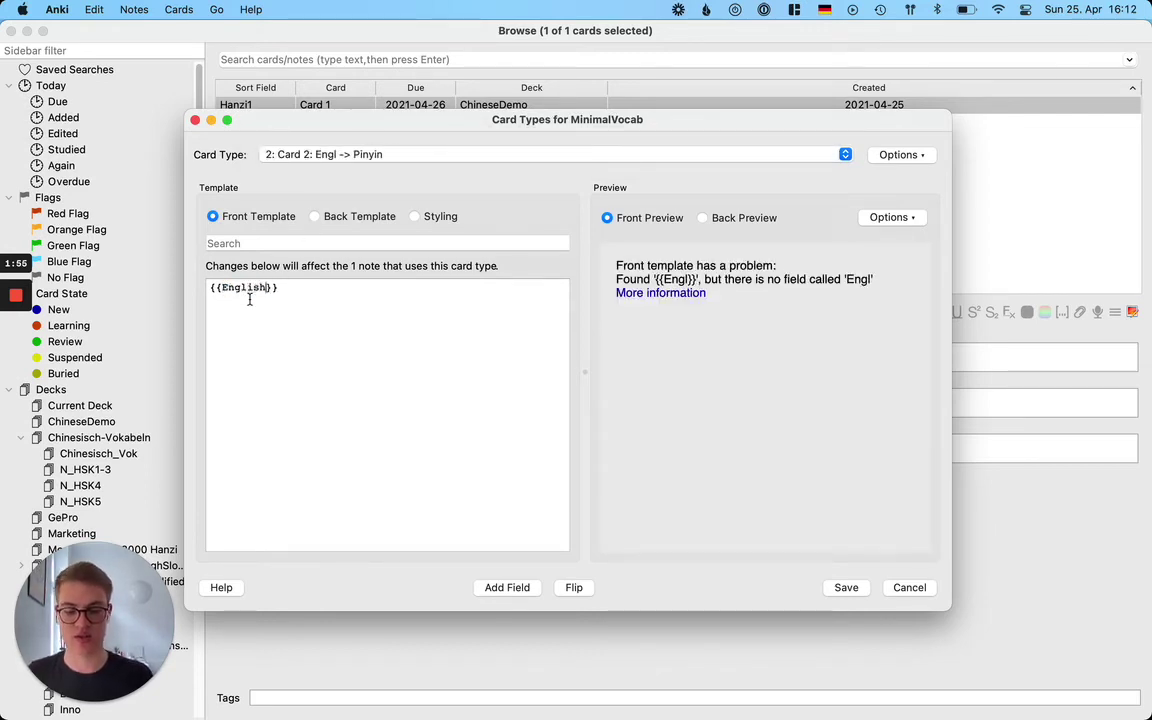
Add {{Hanzi}} to Card 2's back with a <br> after {{Pinyin}}
{"action": "left_click", "coordinate": [320, 216]}
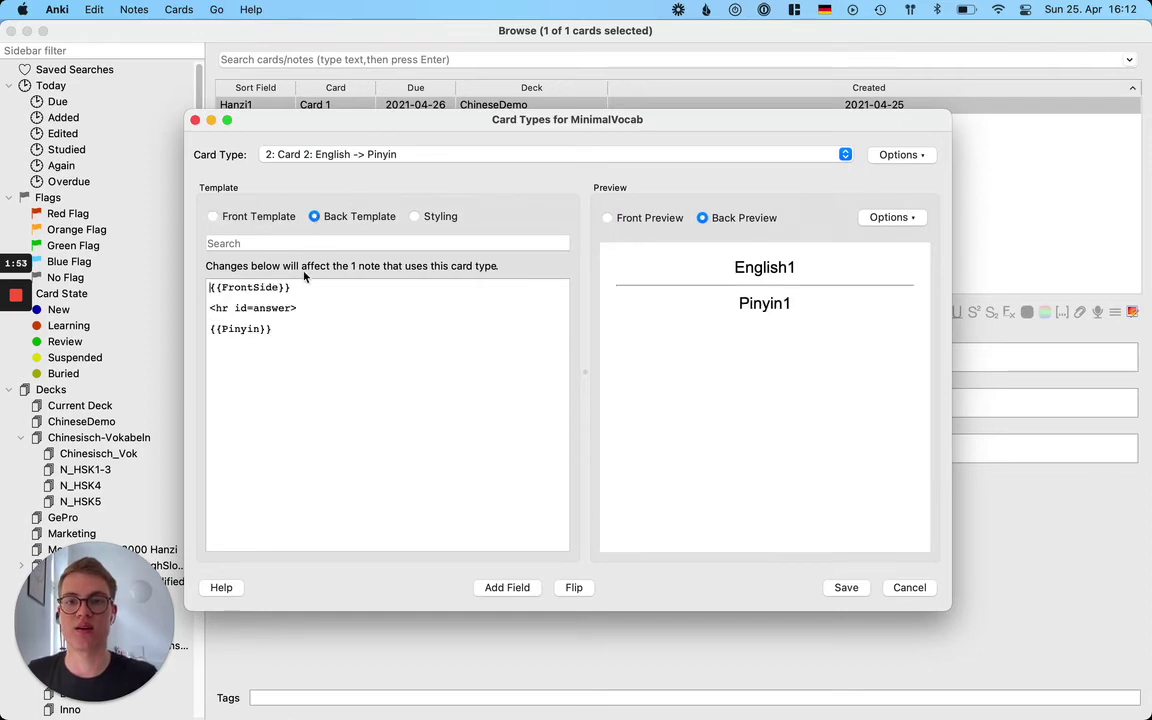
{"action": "left_click", "coordinate": [244, 320]}
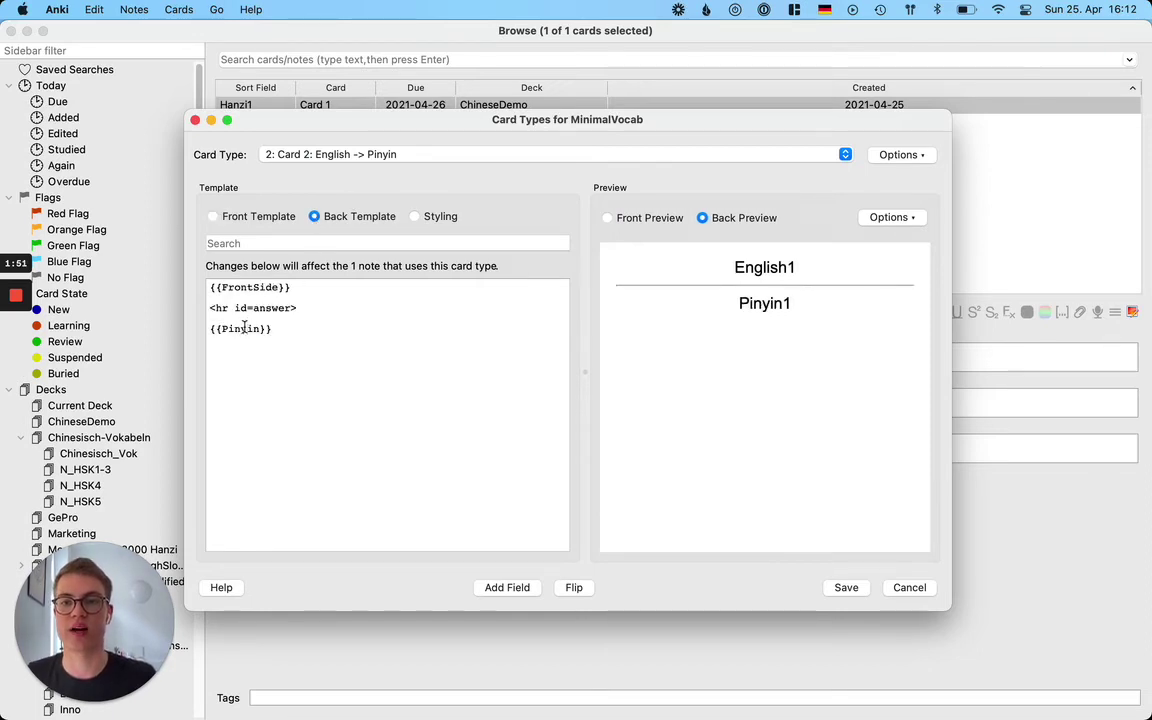
{"action": "double_click", "coordinate": [250, 329]}
{"action": "left_click", "coordinate": [305, 330]}
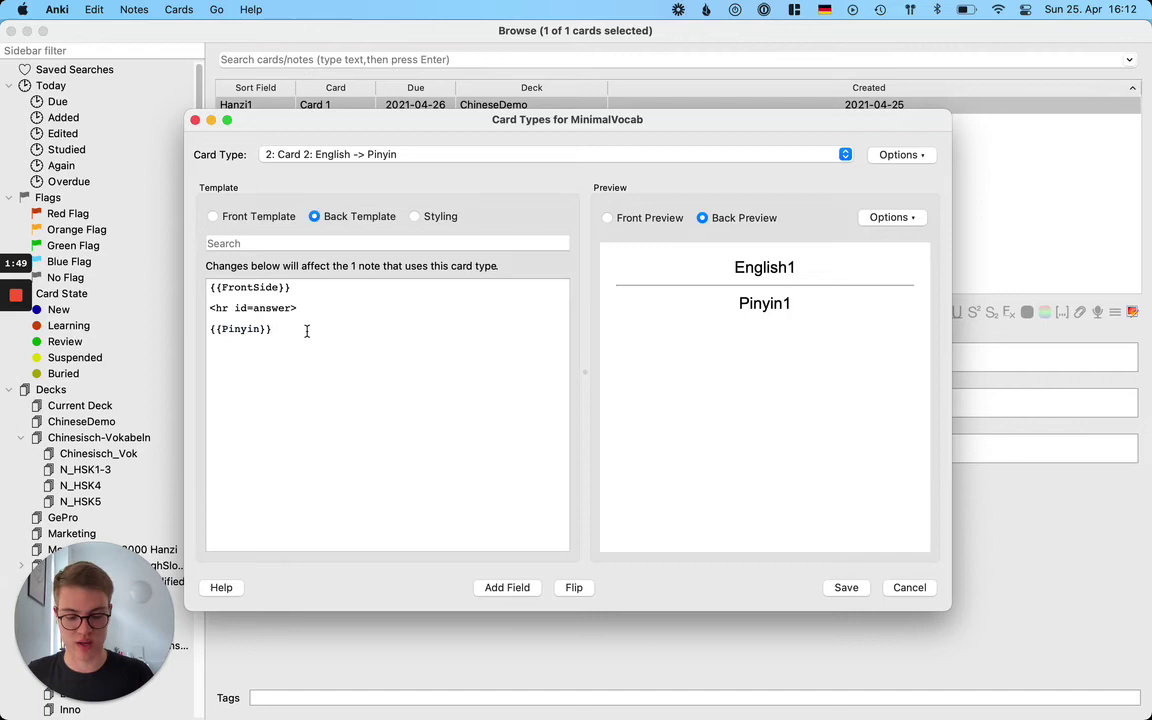
{"action": "type", "text": "{{"}
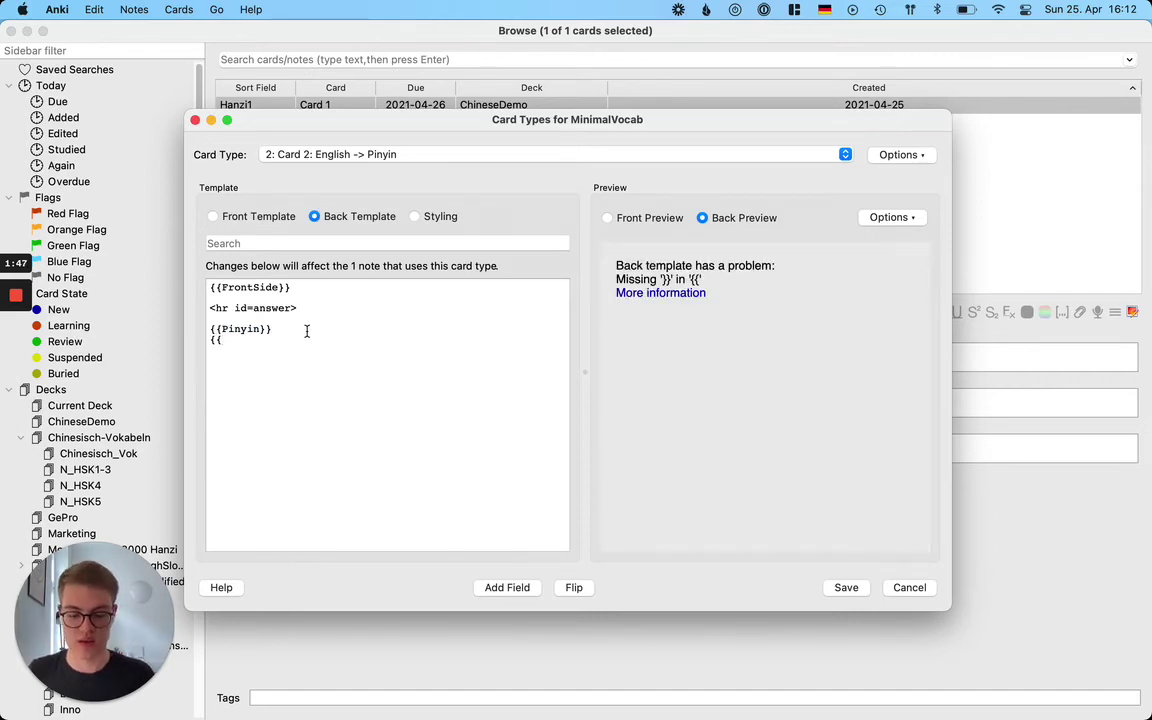
{"action": "type", "text": "Hanzi"}
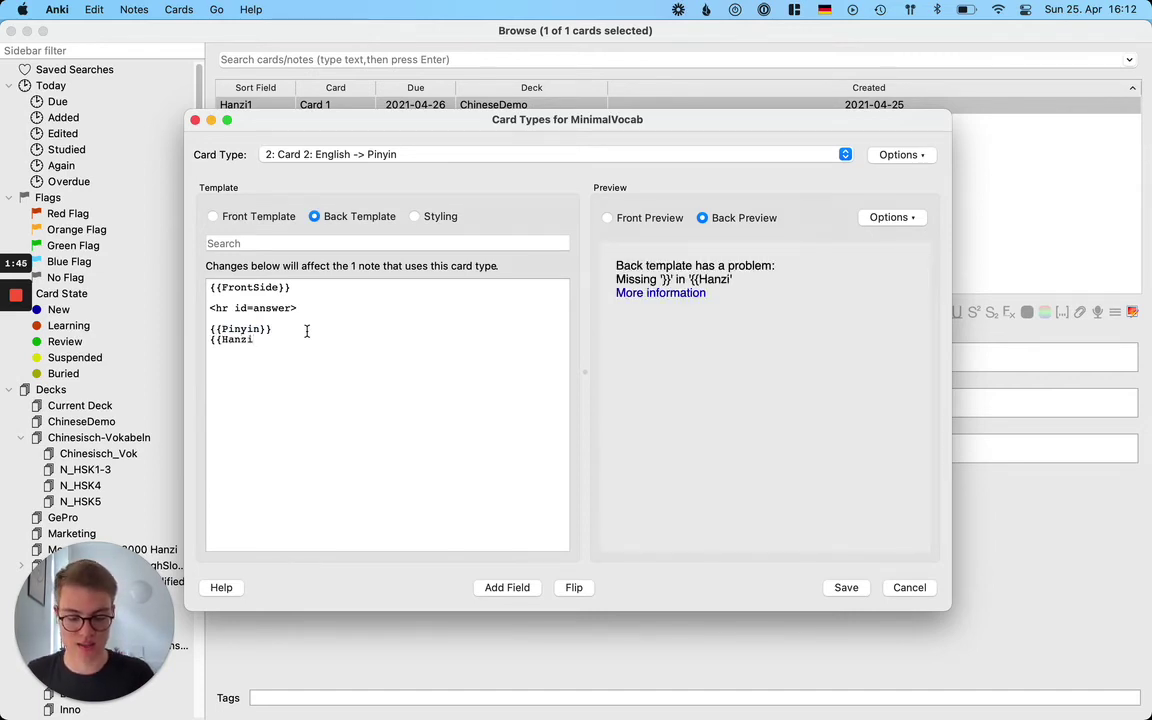
{"action": "type", "text": "}}"}
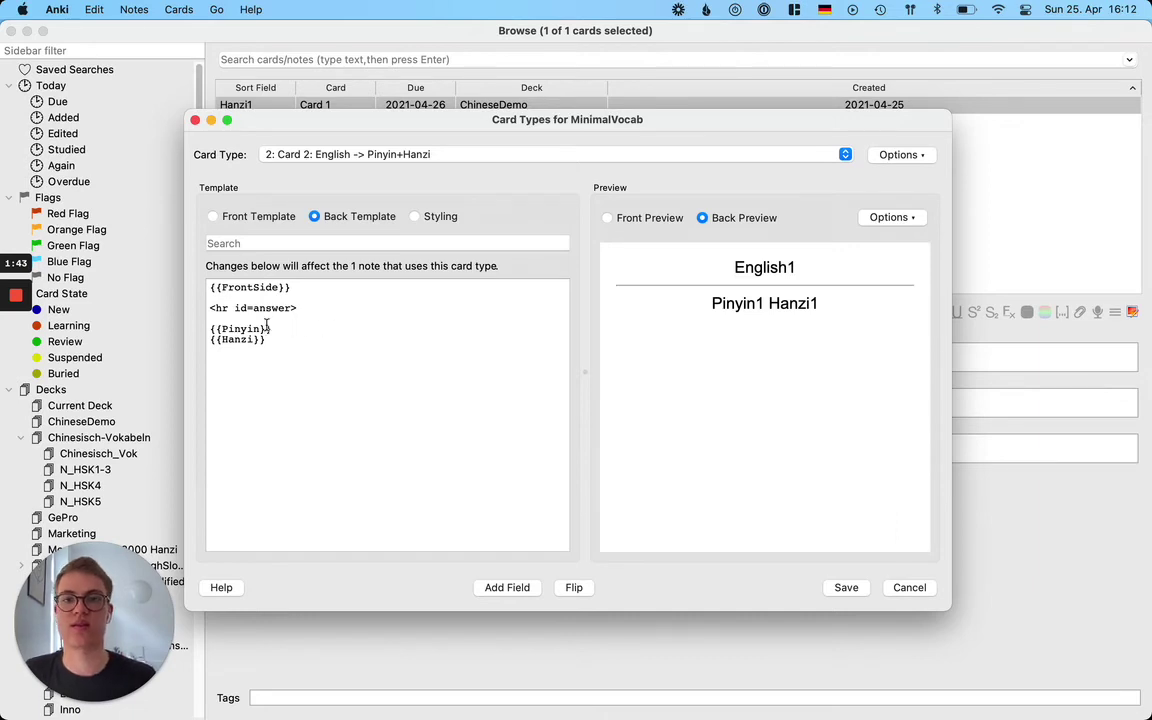
{"action": "left_click", "coordinate": [276, 328]}
{"action": "type", "text": "<br>"}
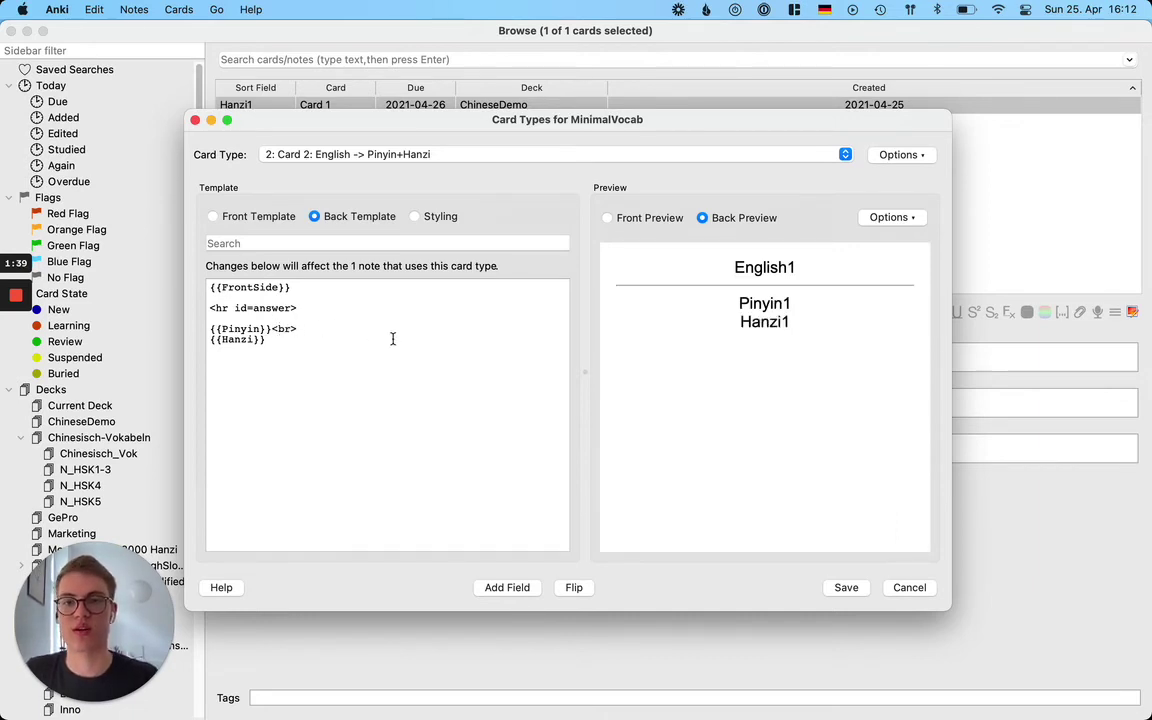
{"action": "left_click", "coordinate": [215, 216]}
{"action": "left_click", "coordinate": [314, 216]}
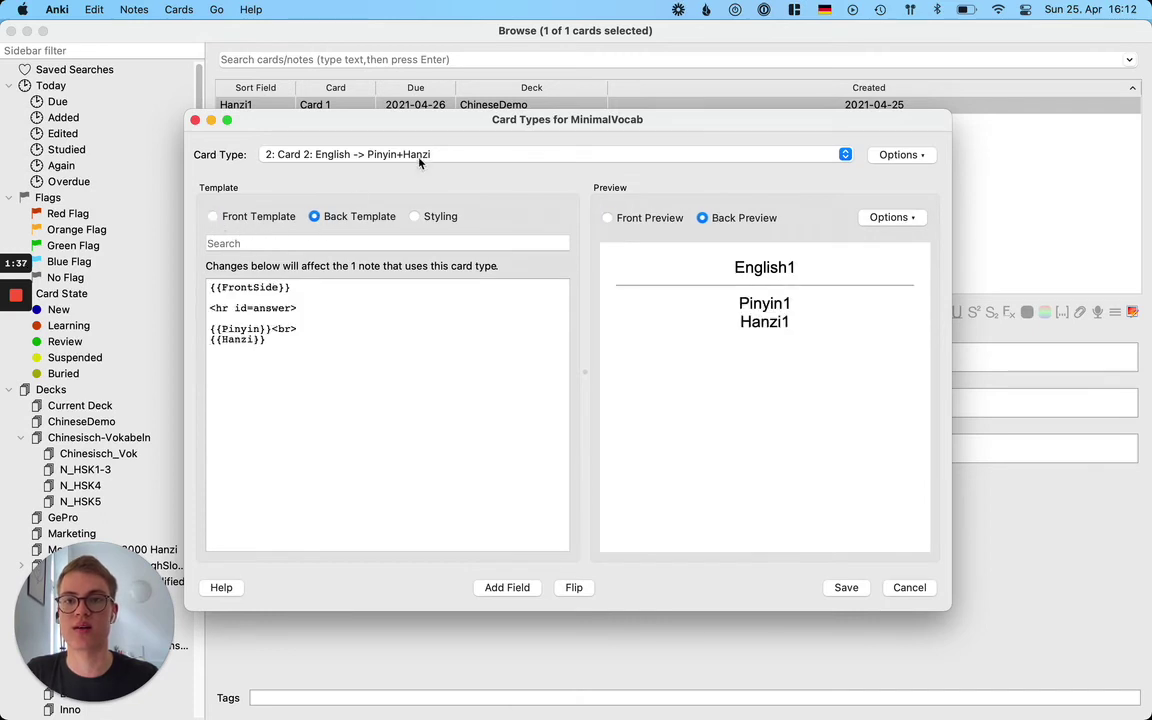
{"action": "left_click", "coordinate": [540, 154]}
On Card 1's back template, add {{English}} on a new line after {{Pinyin}}
{"action": "left_click", "coordinate": [514, 141]}
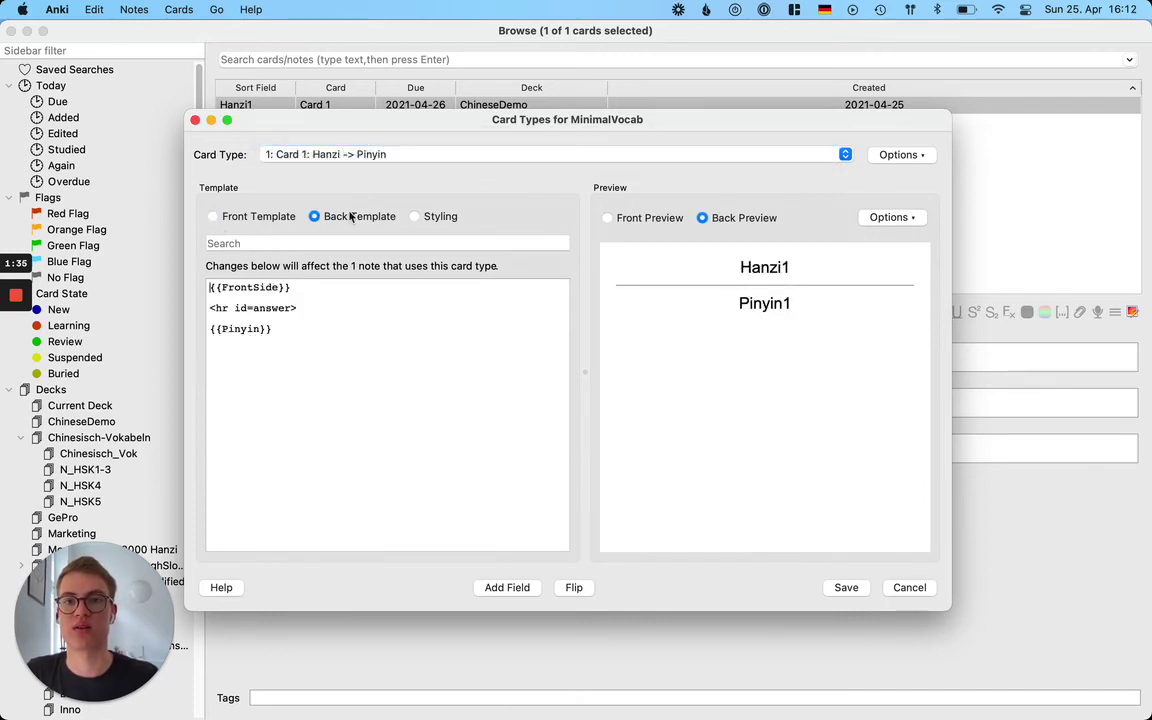
{"action": "left_click", "coordinate": [280, 330]}
{"action": "key", "text": "Return"}
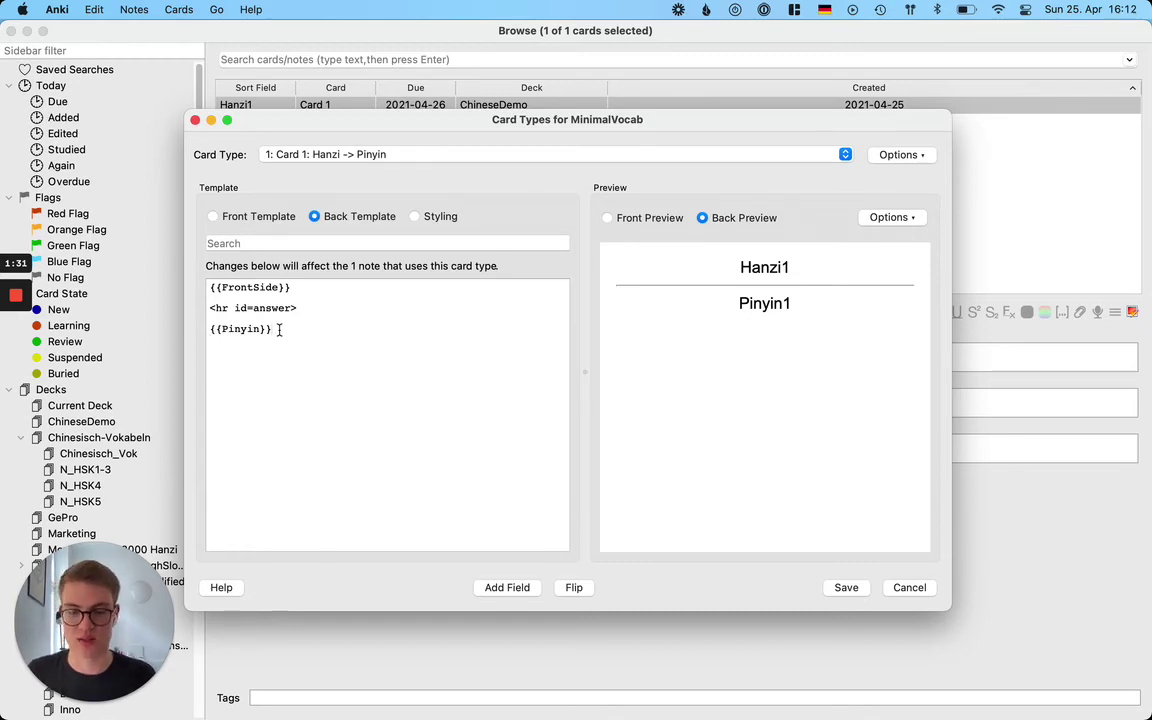
{"action": "type", "text": "{{"}
{"action": "key", "text": "BackSpace"}
{"action": "key", "text": "BackSpace"}
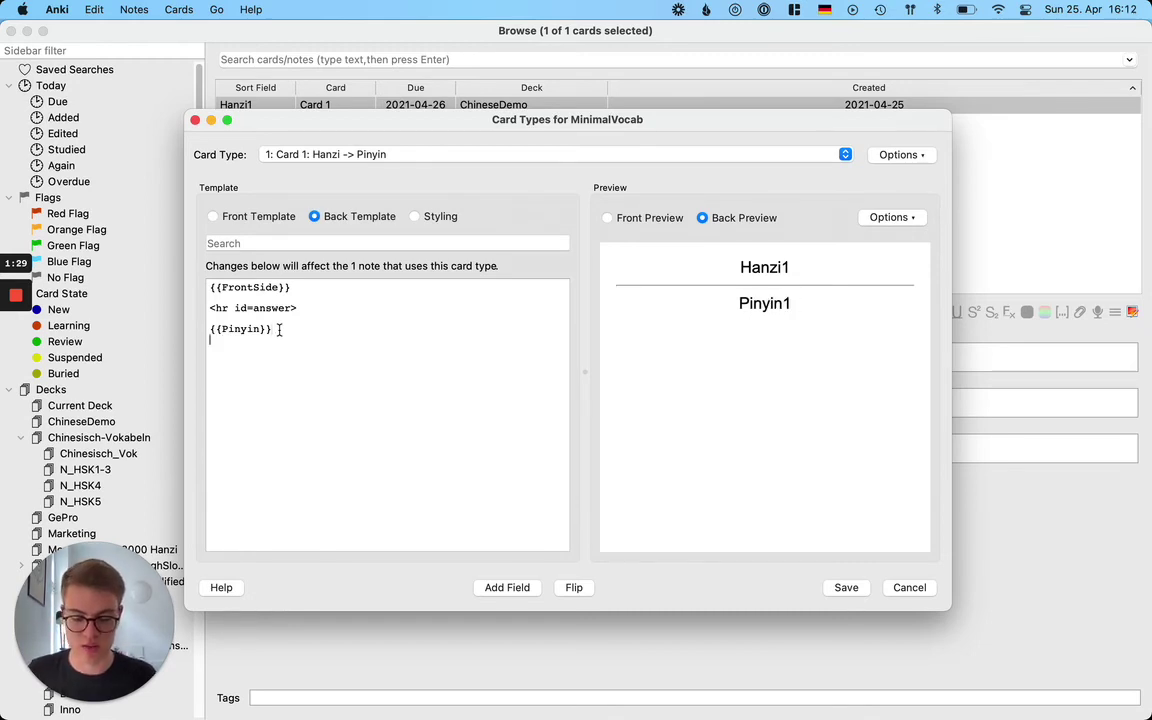
{"action": "type", "text": "{{Engl"}
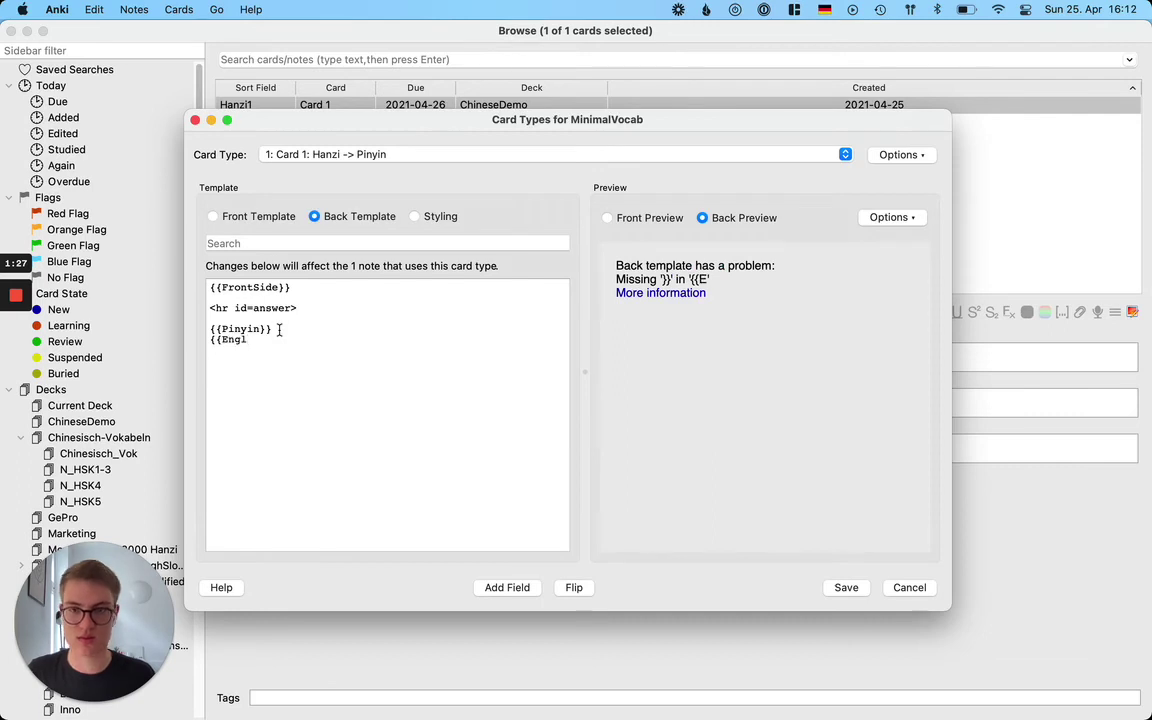
{"action": "type", "text": "ish}}"}
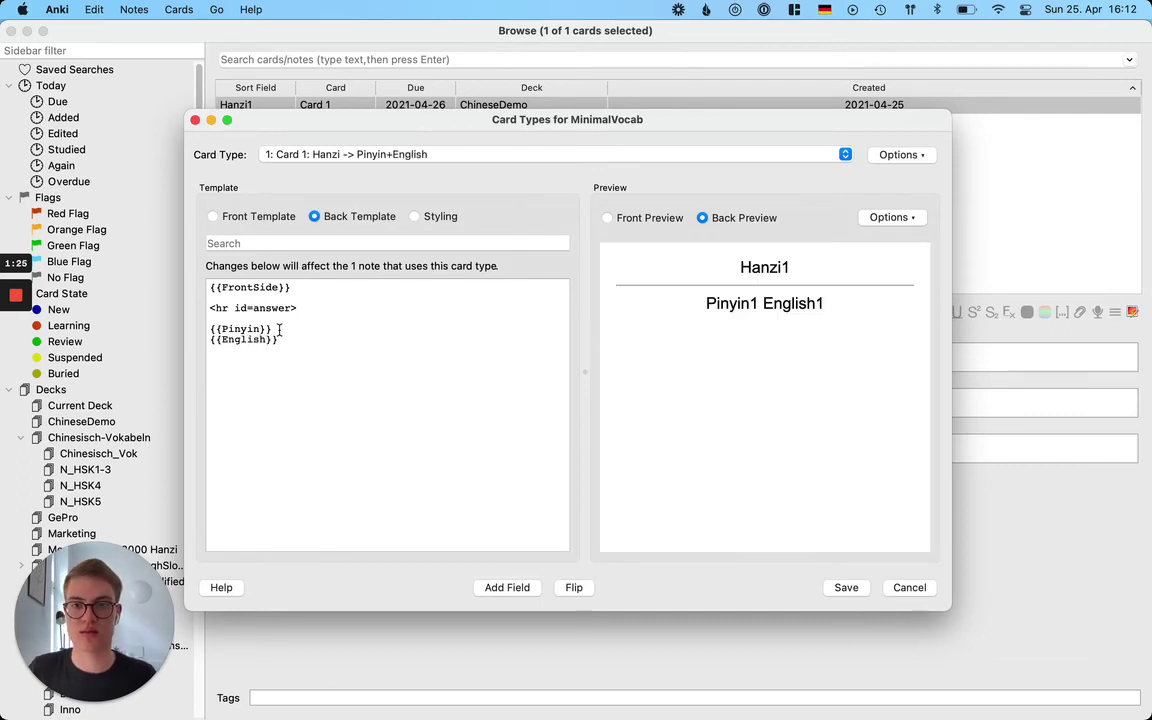
Insert a <br> so Pinyin and English appear on separate lines
{"action": "left_click", "coordinate": [317, 321]}
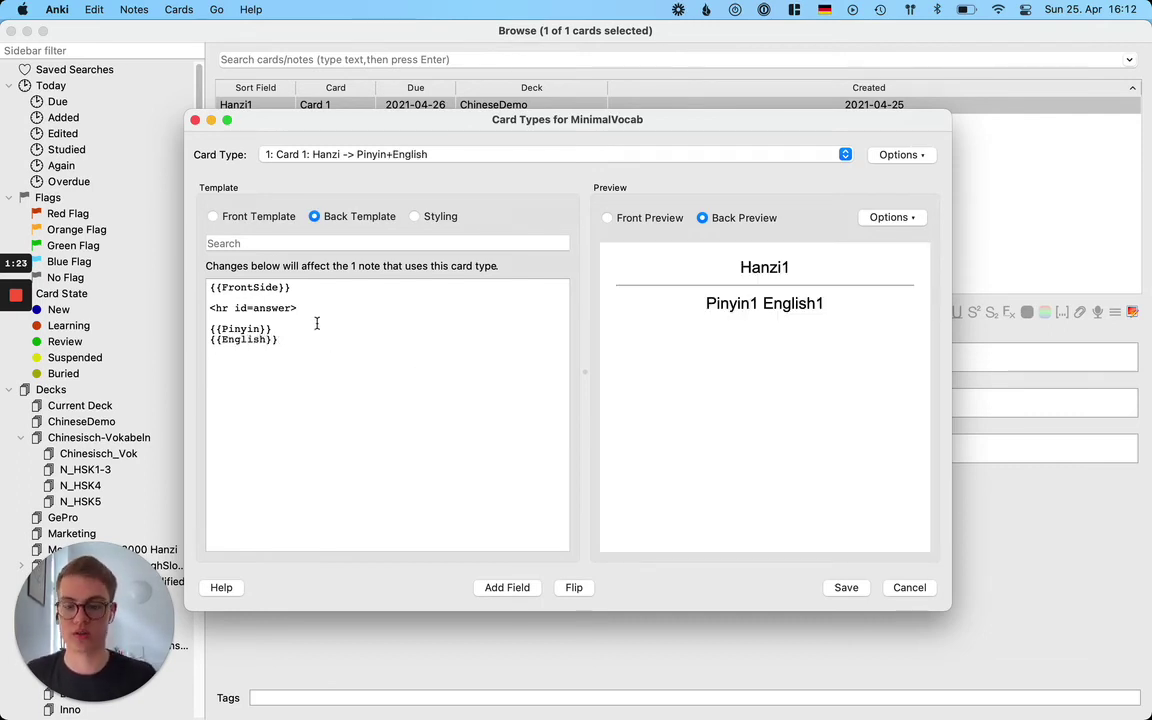
{"action": "type", "text": "<br>"}
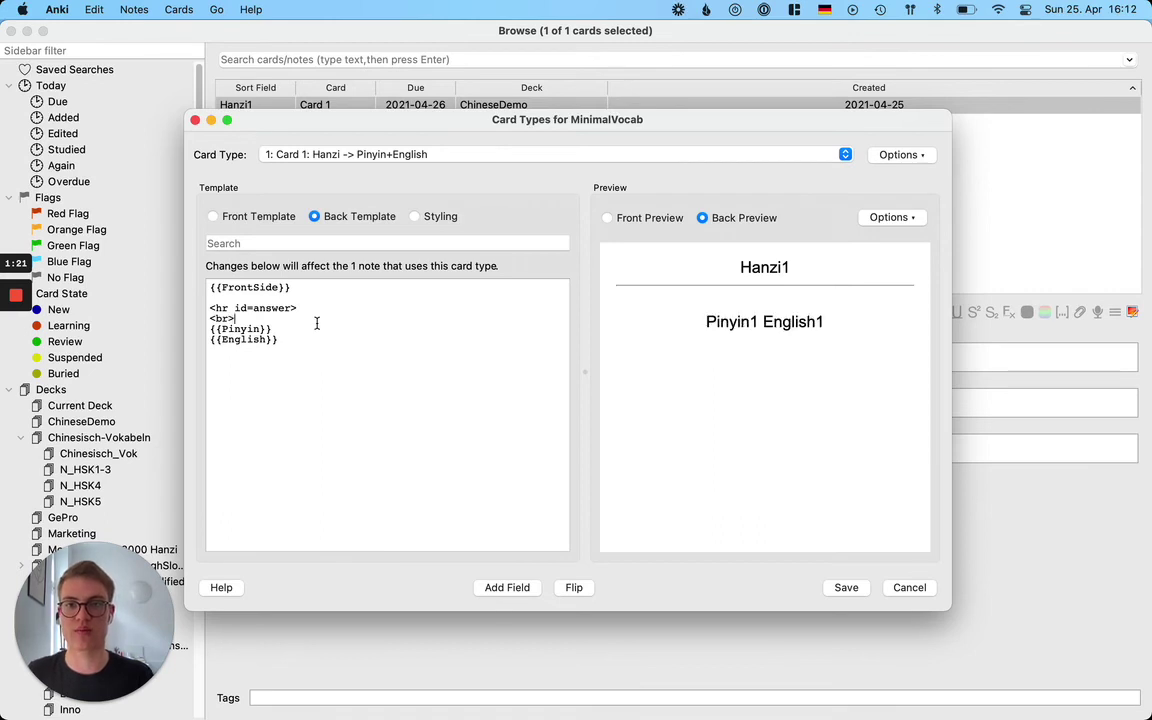
{"action": "left_click_drag", "start_coordinate": [317, 321], "coordinate": [186, 320]}
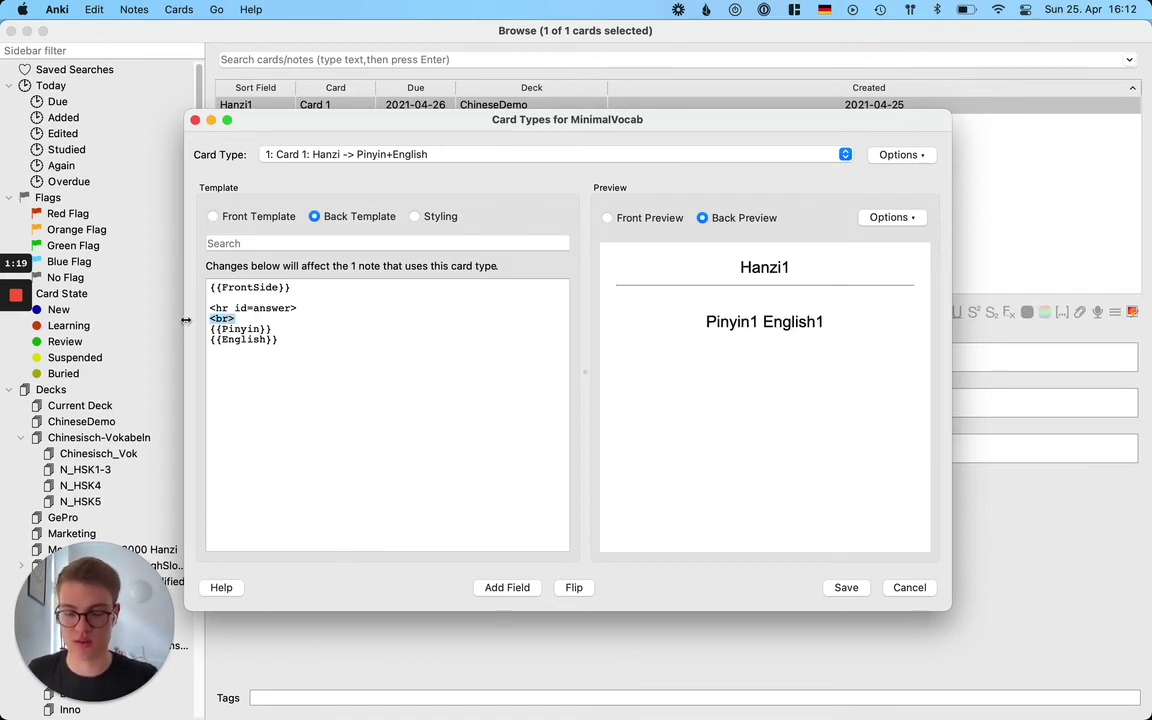
{"action": "key", "text": "BackSpace"}
{"action": "key", "text": "ctrl+z"}
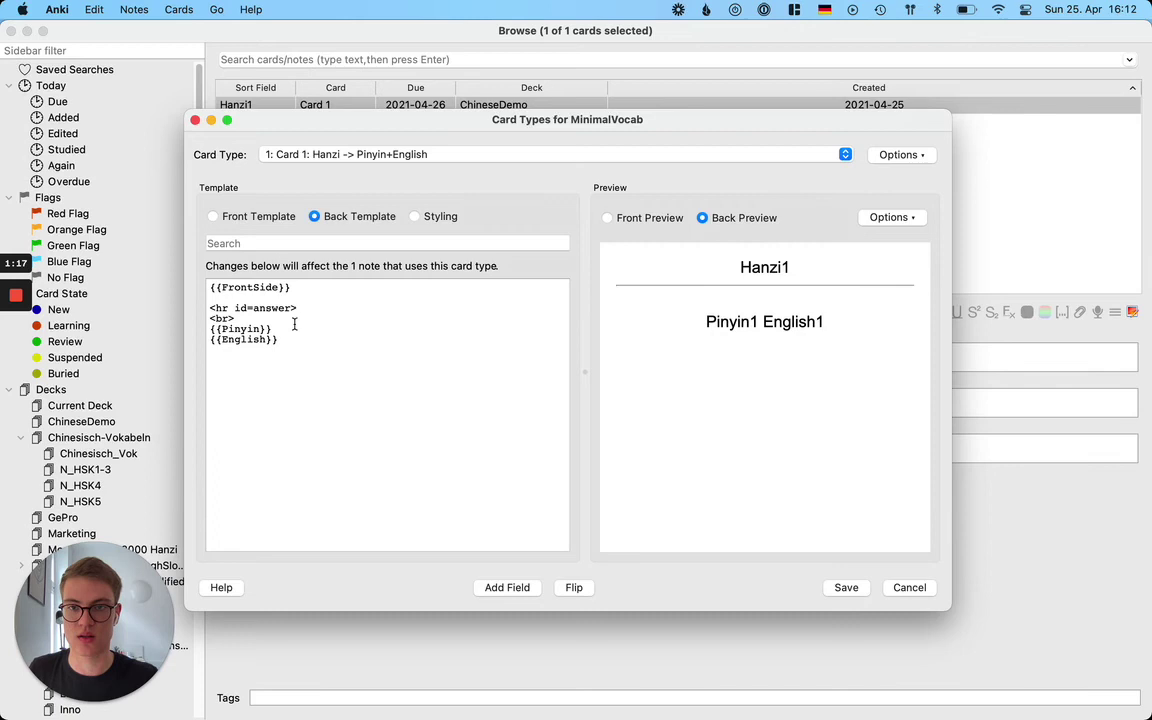
{"action": "left_click_drag", "start_coordinate": [235, 318], "coordinate": [200, 319]}
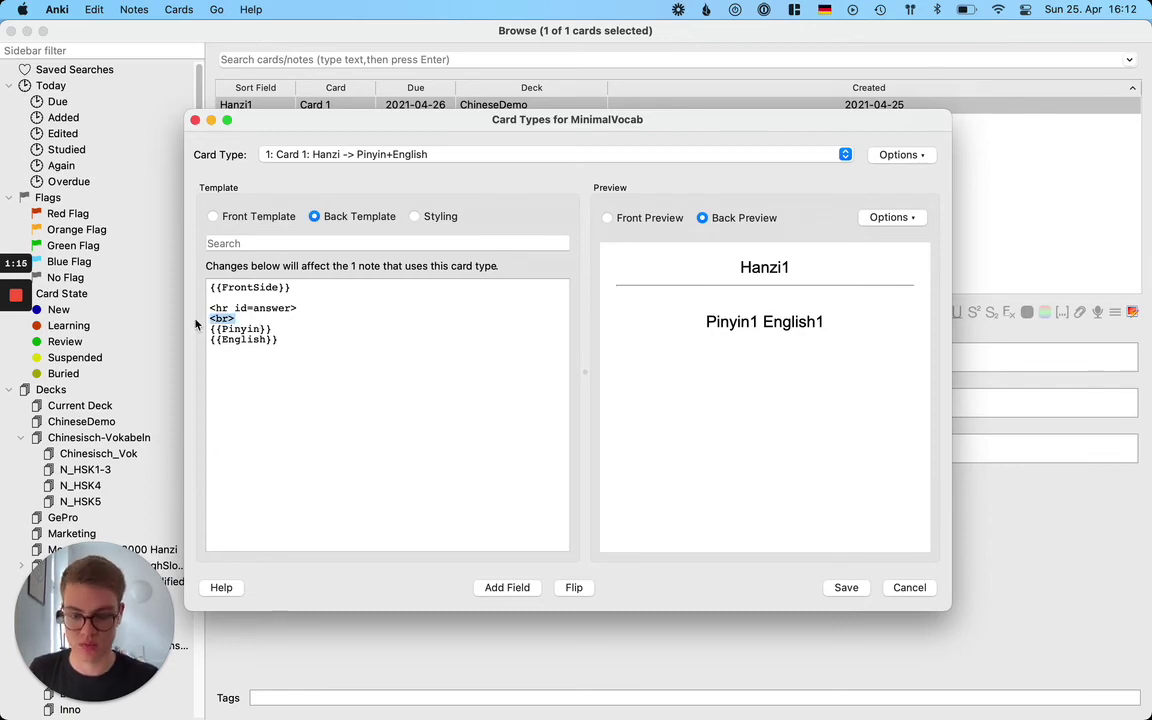
{"action": "key", "text": "BackSpace"}
{"action": "type", "text": "<br>"}
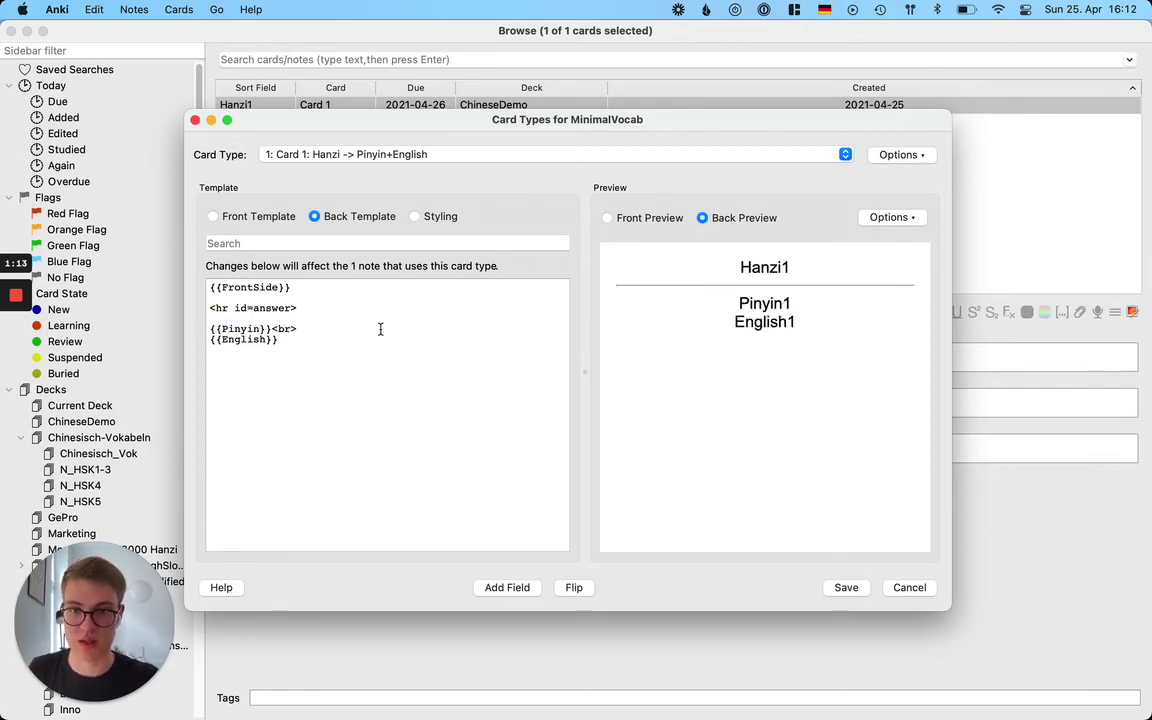
Save the templates and compare the Card 1 and Card 2 entries in the browser
{"action": "left_click", "coordinate": [858, 590]}
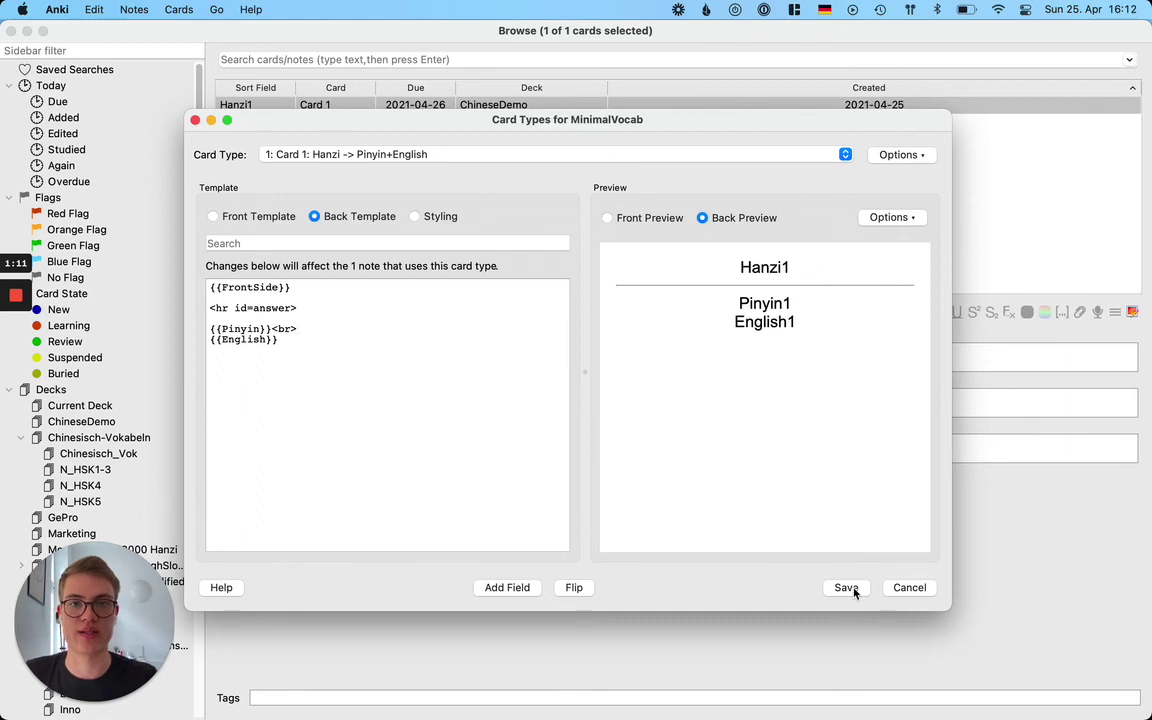
{"action": "left_click", "coordinate": [276, 124]}
{"action": "key", "text": "Up"}
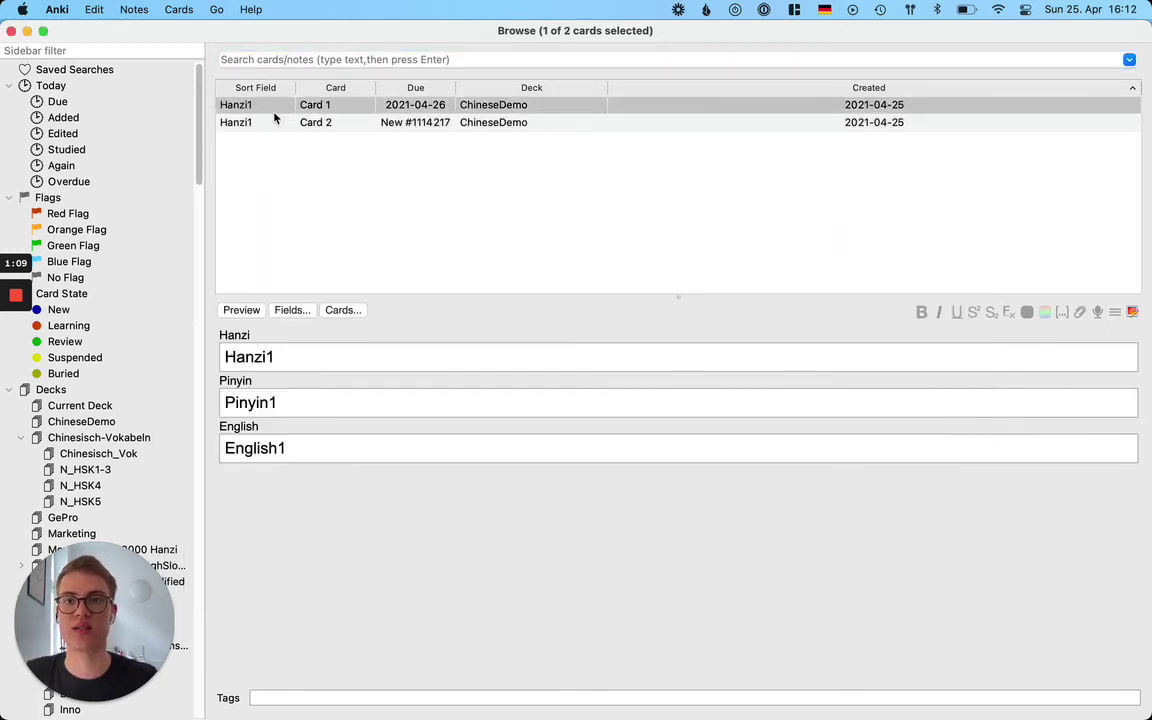
{"action": "key", "text": "Down"}
{"action": "key", "text": "Up"}
{"action": "key", "text": "Down"}
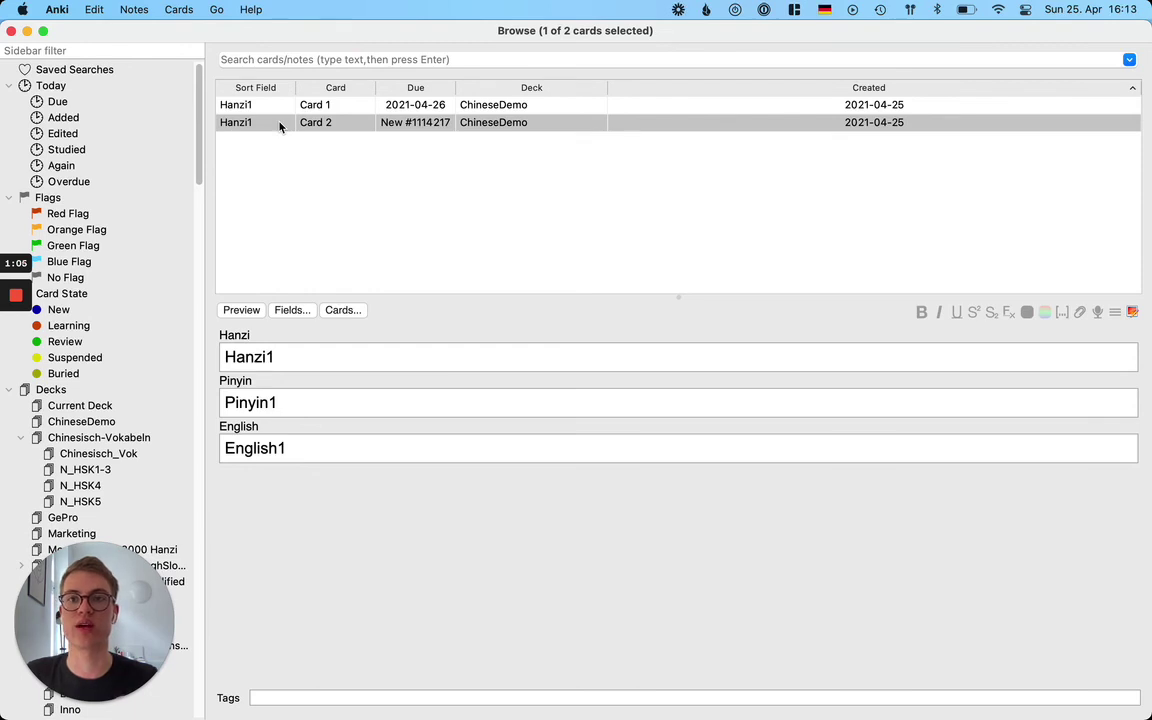
{"action": "left_click", "coordinate": [11, 31]}
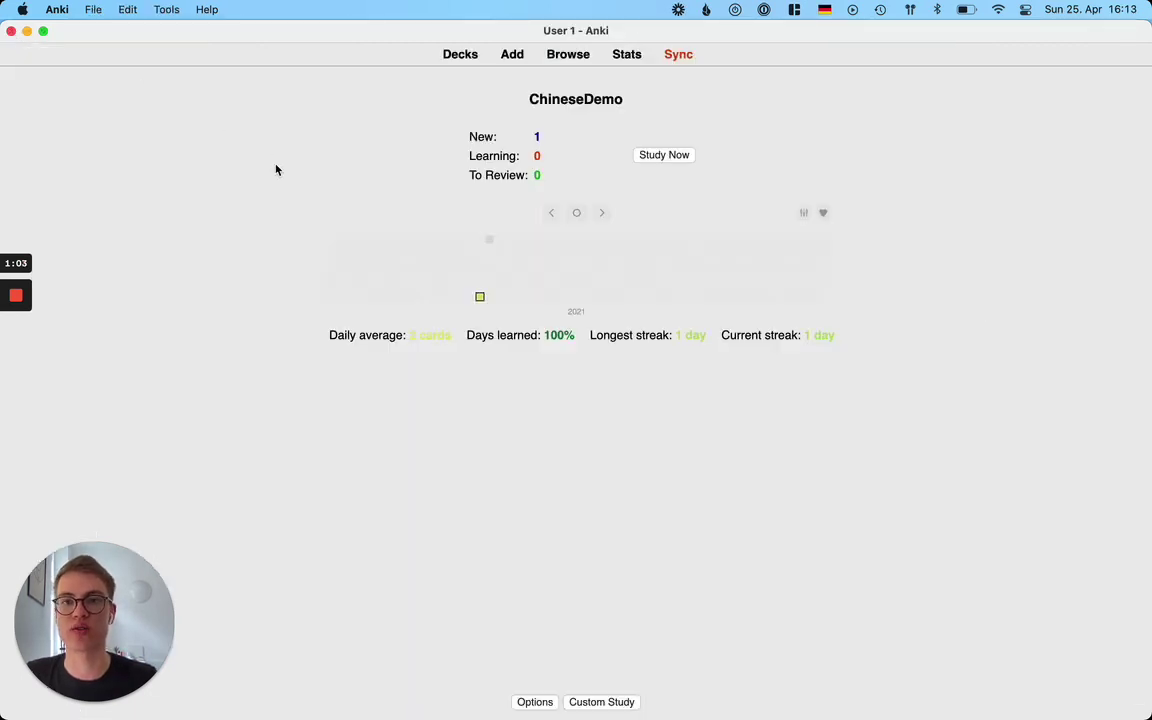
{"action": "left_click", "coordinate": [672, 156]}
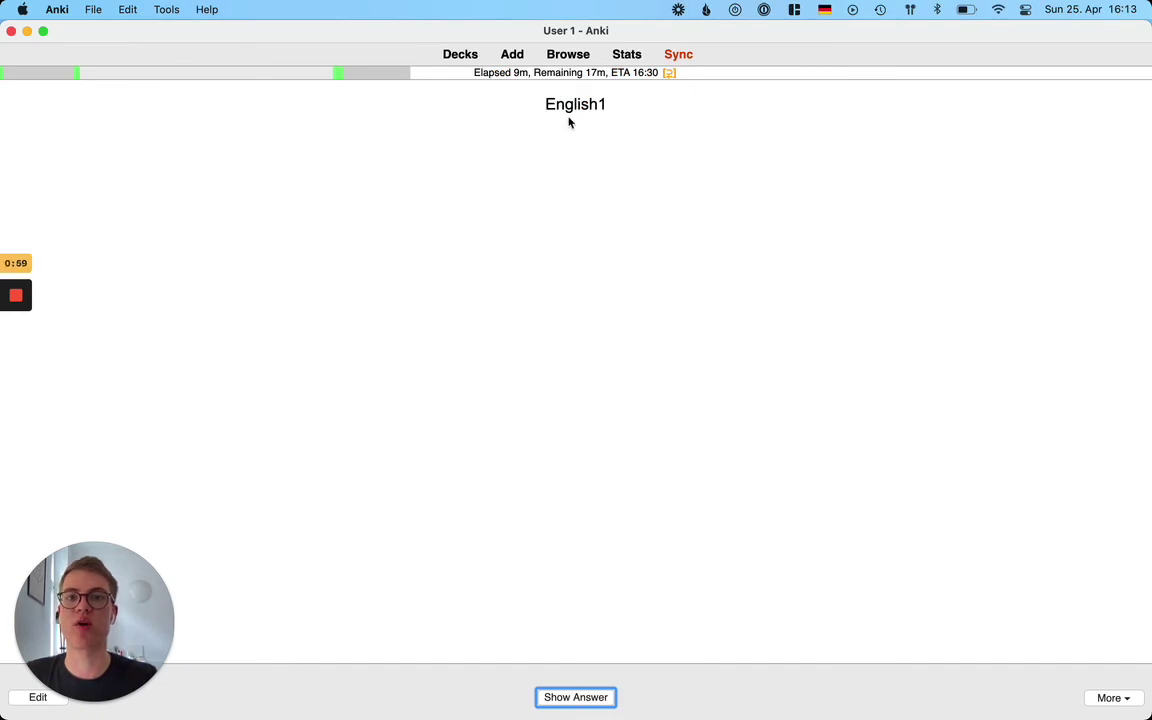
{"action": "key", "text": "space"}
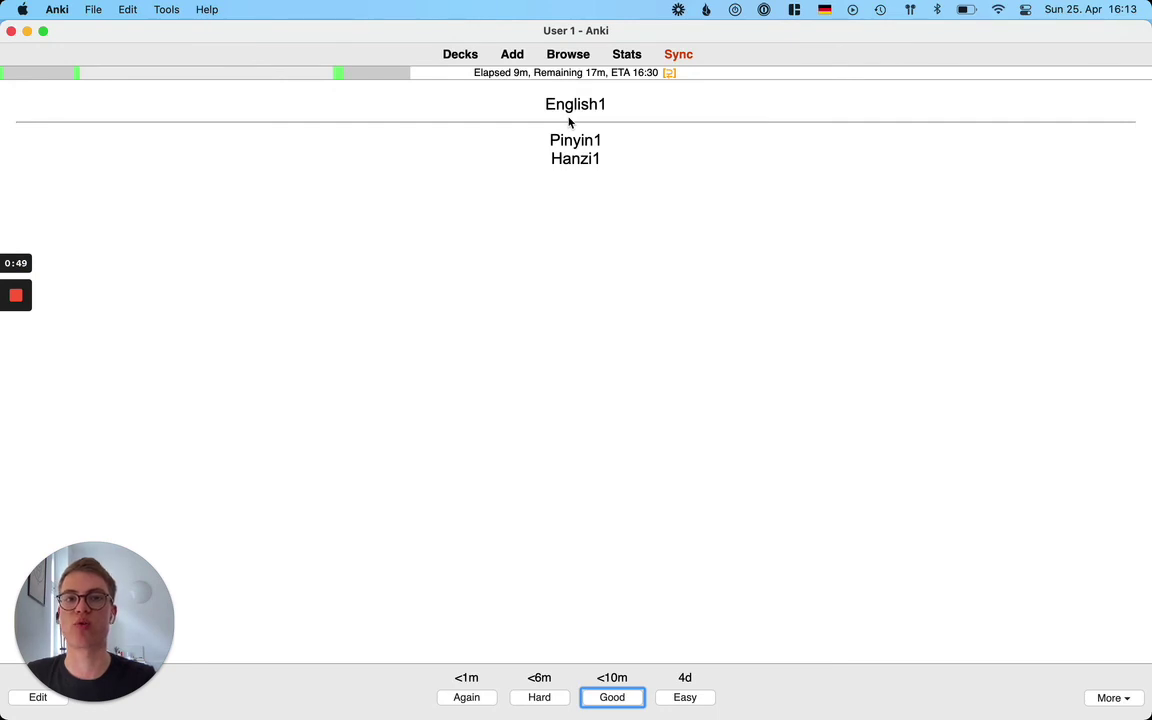
{"action": "left_click", "coordinate": [462, 55]}
{"action": "left_click", "coordinate": [465, 118]}
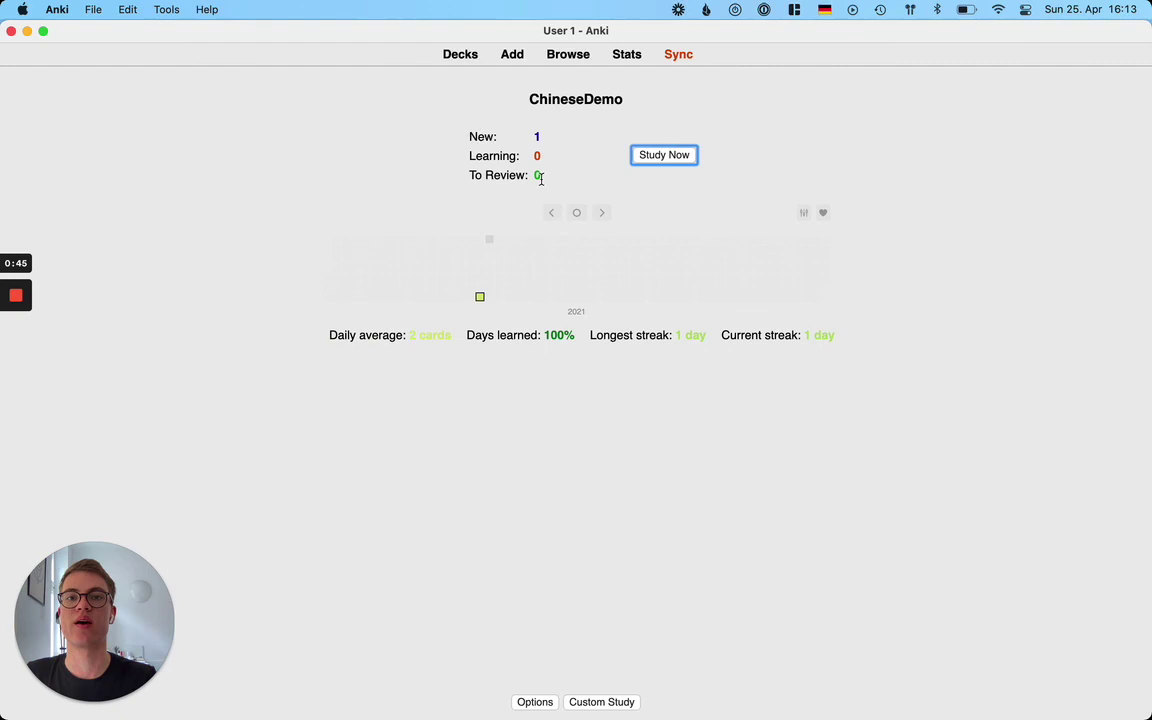